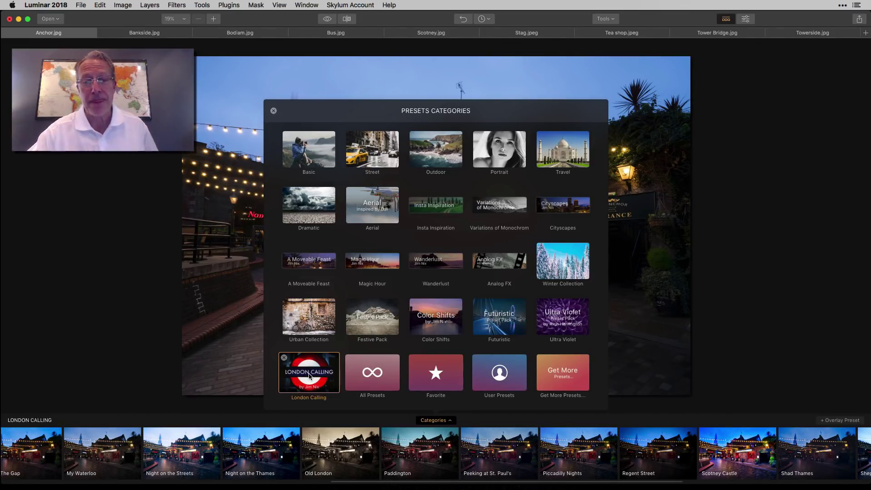
Close the preset categories, apply the Blue hour at the Tower preset to Anchor.jpg and compare it with the original in a split before/after view
click(273, 111)
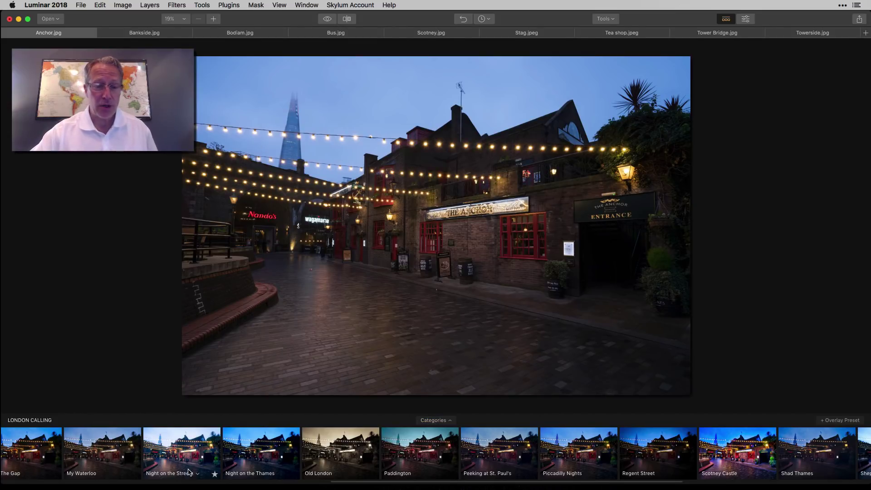
scroll(189, 471, left, 10)
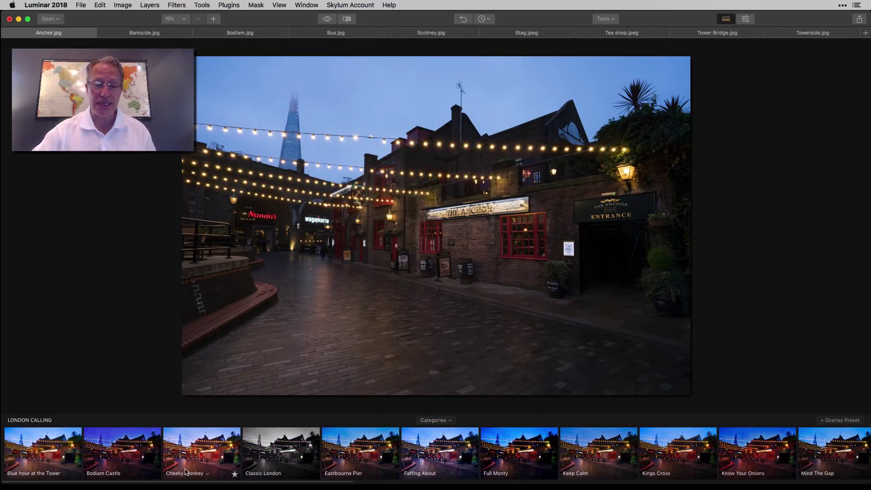
click(44, 454)
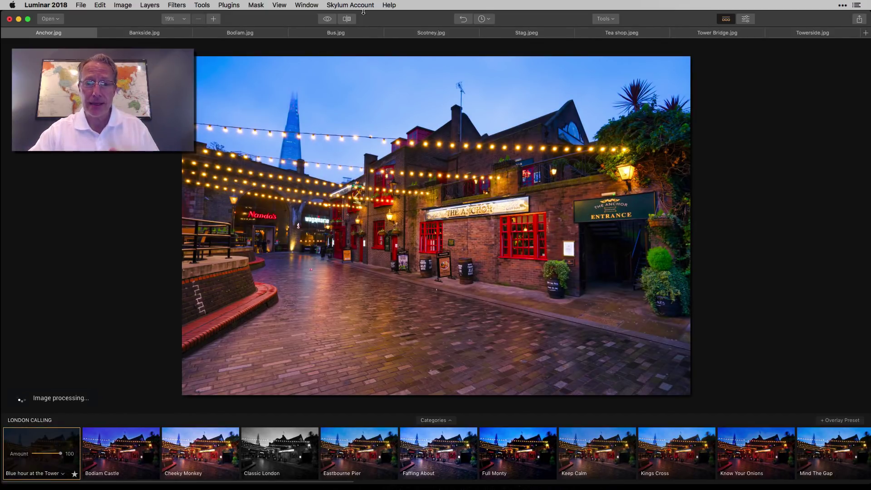
click(345, 19)
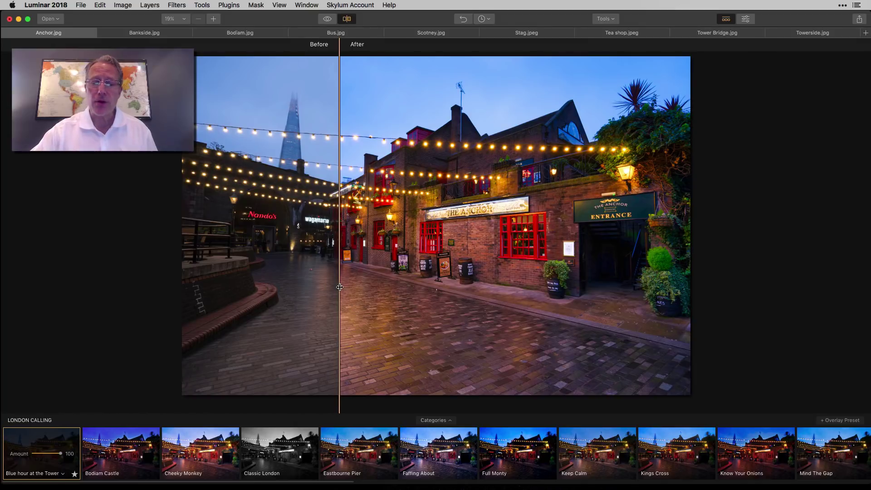
drag(339, 287, 410, 283)
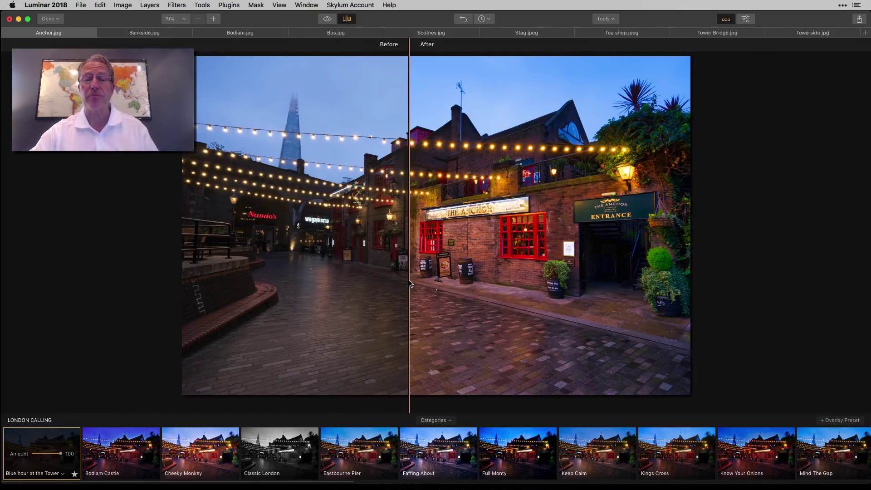
Try the Cheeky Monkey and Faffing About presets on Anchor.jpg, comparing the result with the original across the split view
click(200, 456)
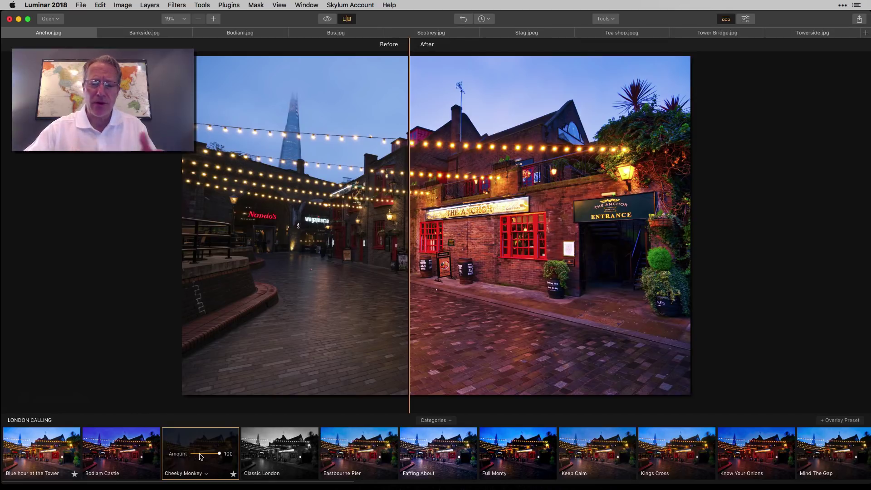
click(436, 454)
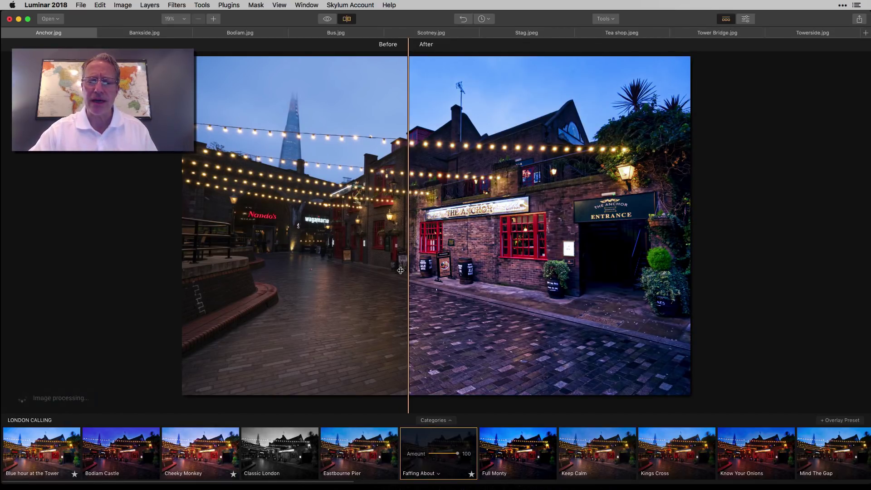
drag(409, 267, 356, 267)
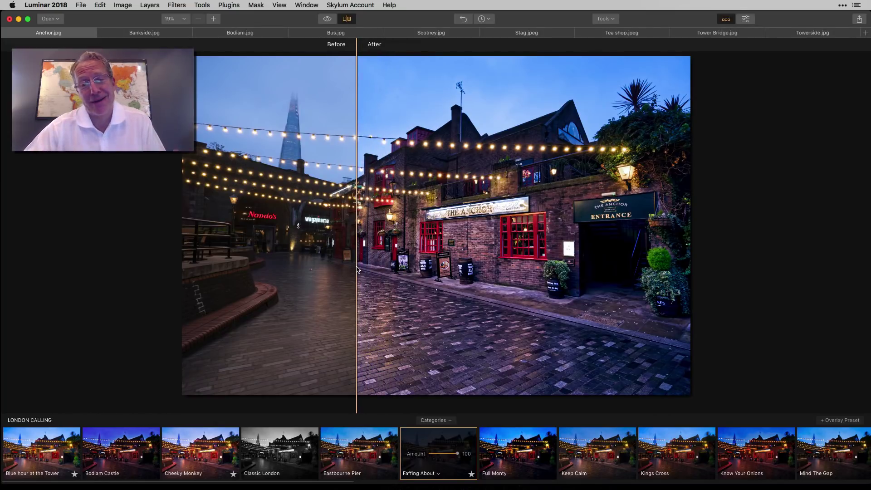
Apply the Know Your Onions preset to Anchor.jpg, trying it at full strength and settling on an amount of 53
click(751, 439)
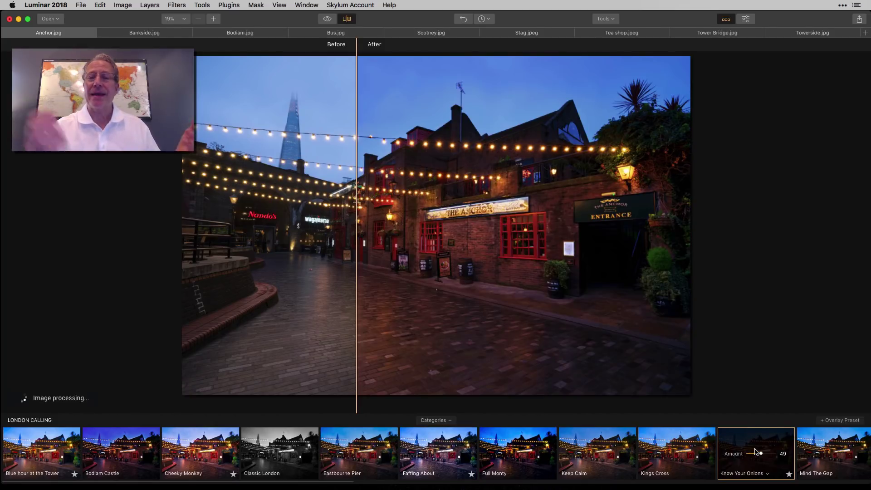
drag(755, 452, 784, 451)
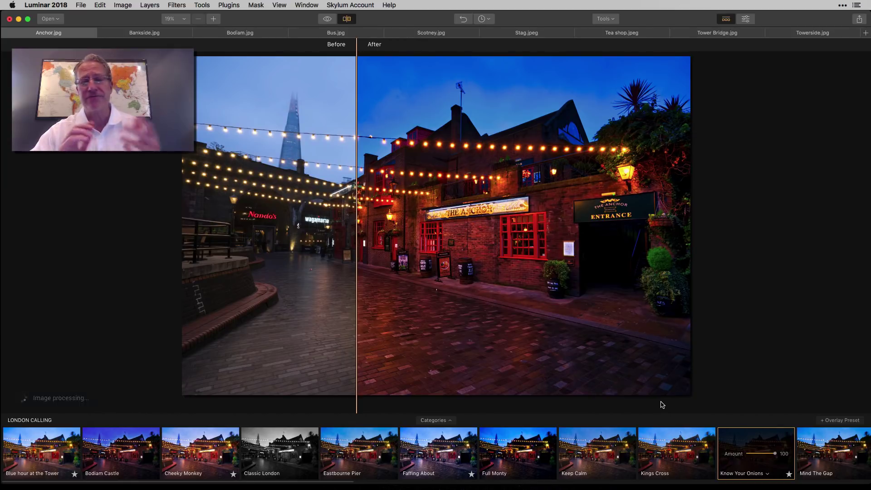
drag(774, 454, 762, 453)
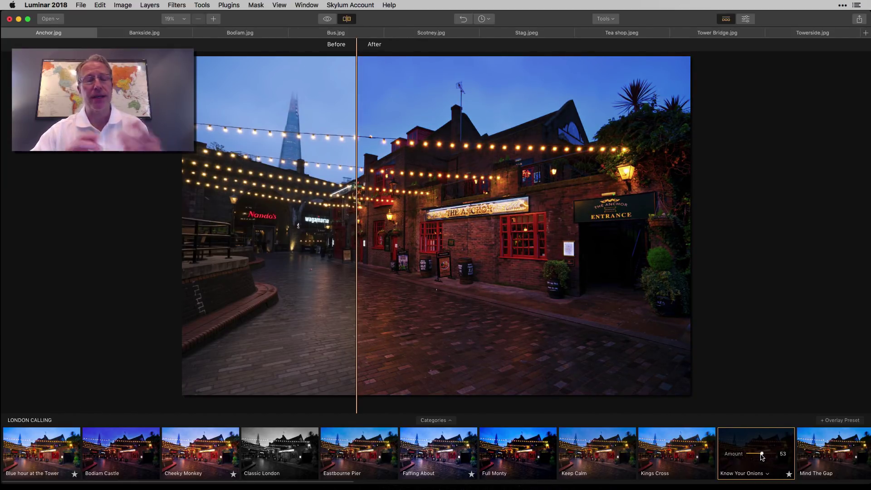
Switch to Bankside.jpg and apply the Old London preset with its amount at 100
click(156, 35)
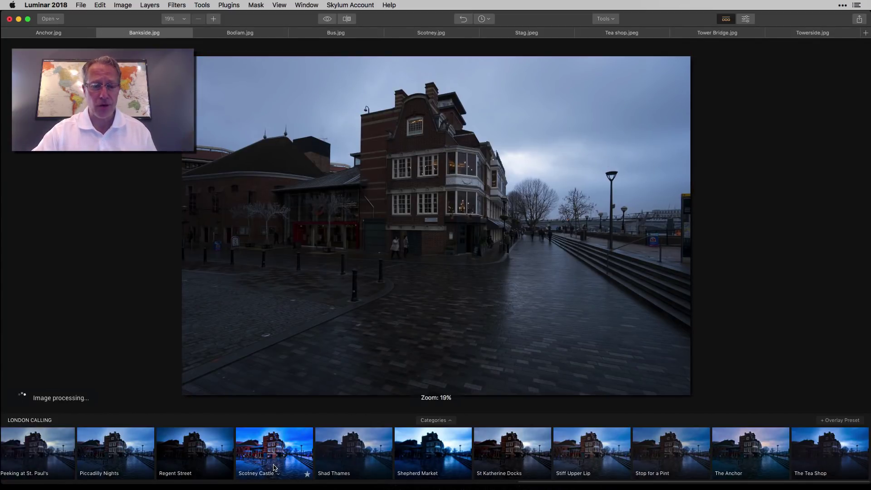
scroll(548, 465, left, 10)
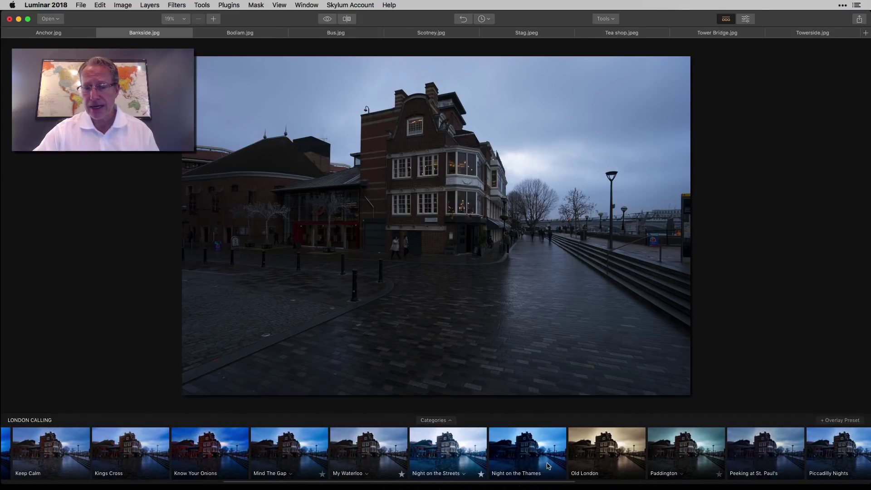
click(620, 472)
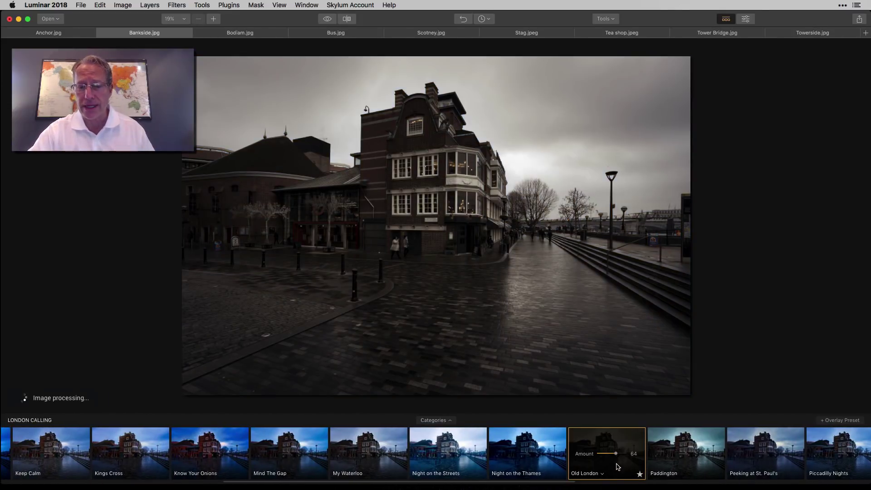
drag(615, 453, 634, 452)
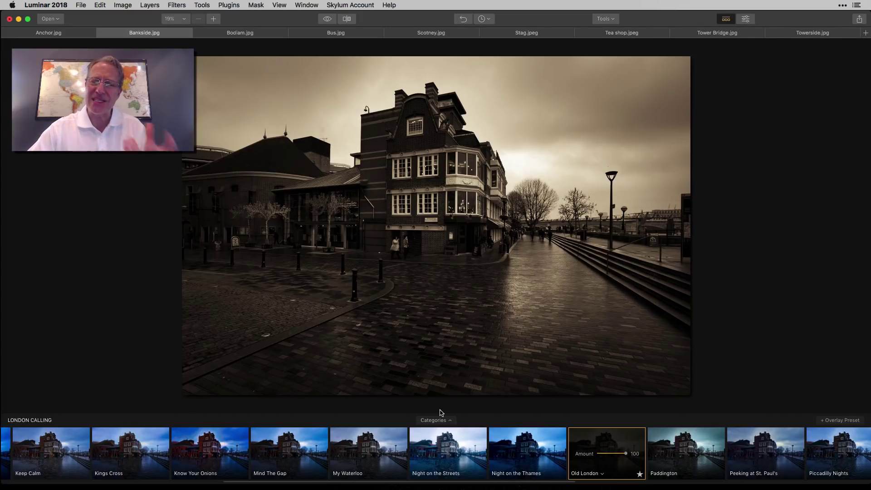
Replace the preset on Bankside.jpg with Cheeky Monkey and set its amount to 100
scroll(256, 471, left, 6)
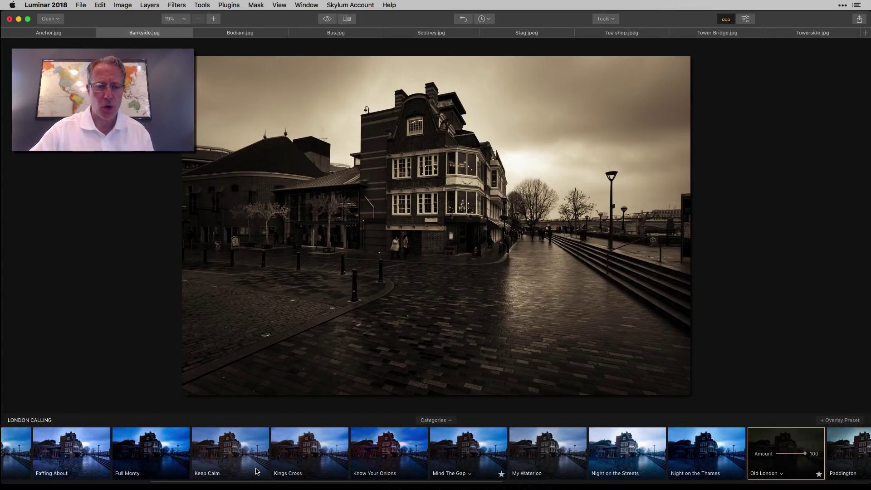
scroll(256, 471, left, 5)
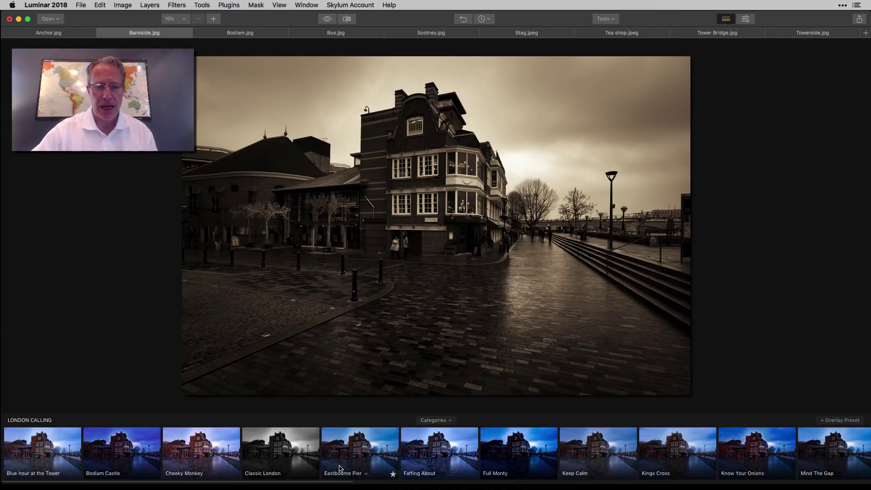
click(201, 443)
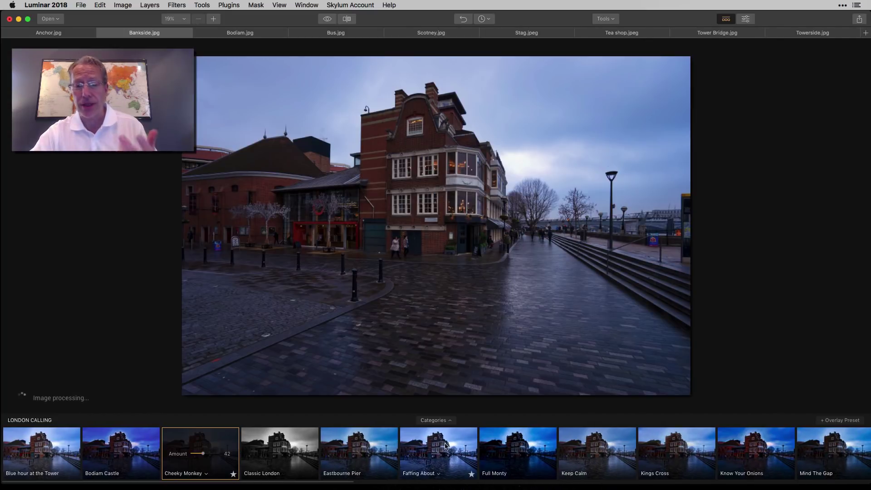
drag(203, 453, 230, 455)
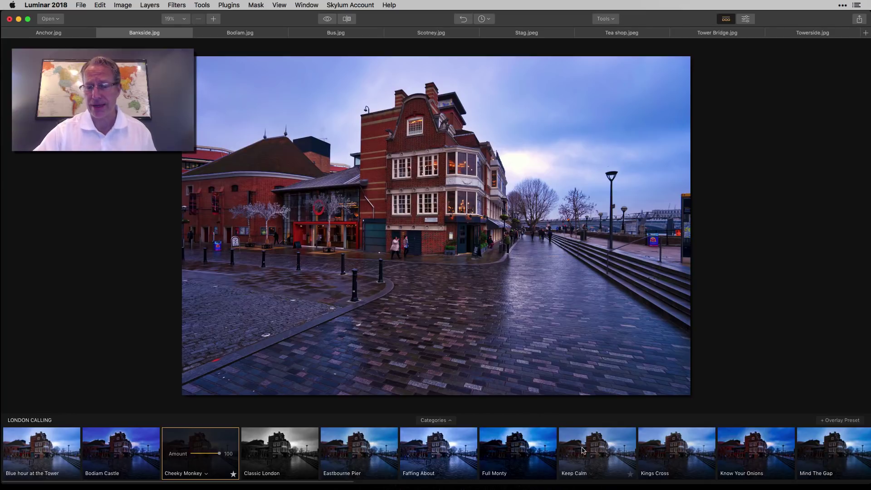
scroll(585, 456, right, 2)
scroll(585, 457, right, 8)
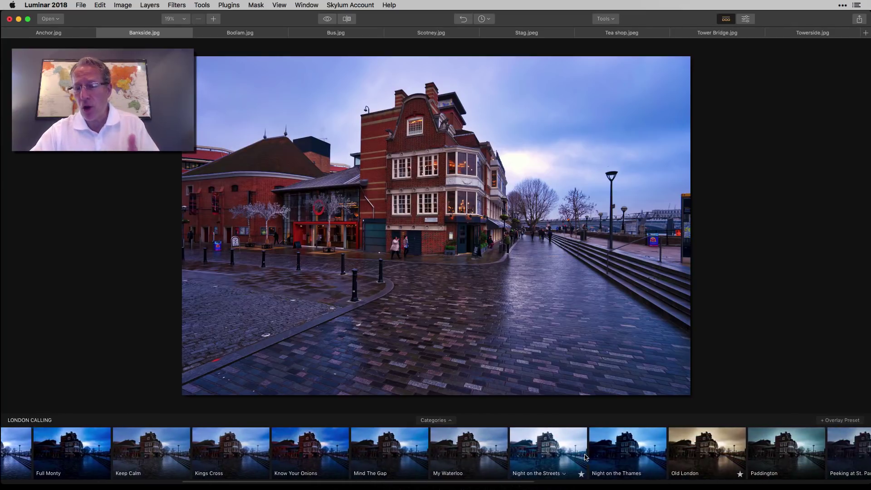
scroll(586, 457, right, 4)
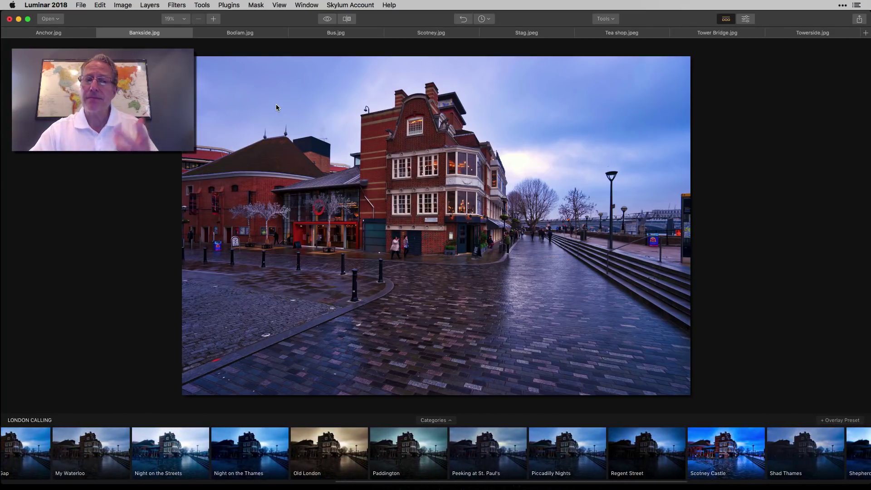
Switch to Bodiam.jpg, hide the filters side panel and apply the Eastbourne Pier preset with an amount of 64
click(254, 34)
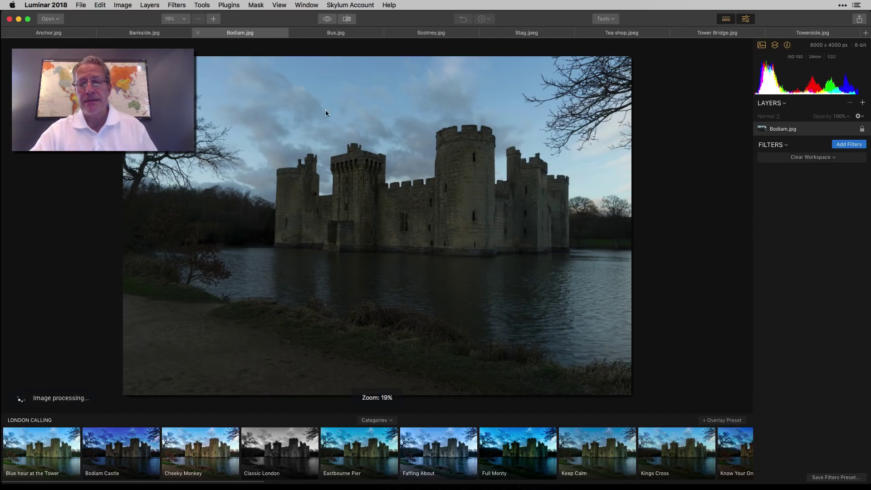
click(747, 19)
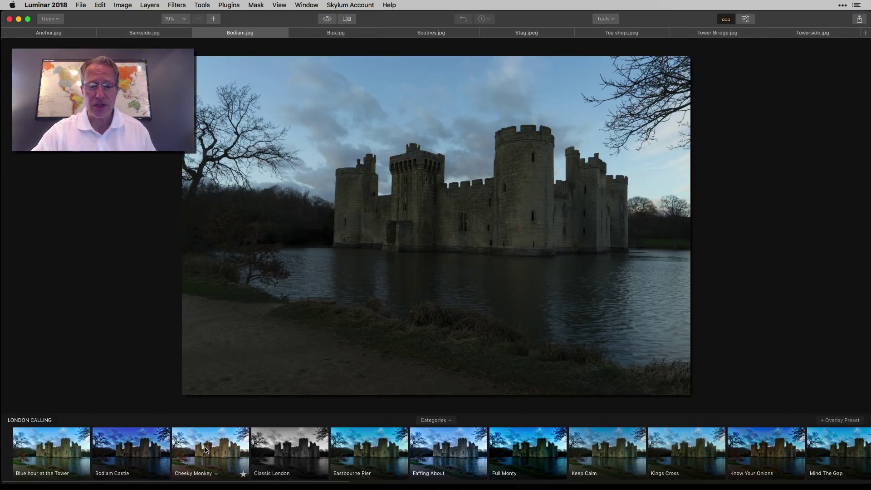
click(363, 455)
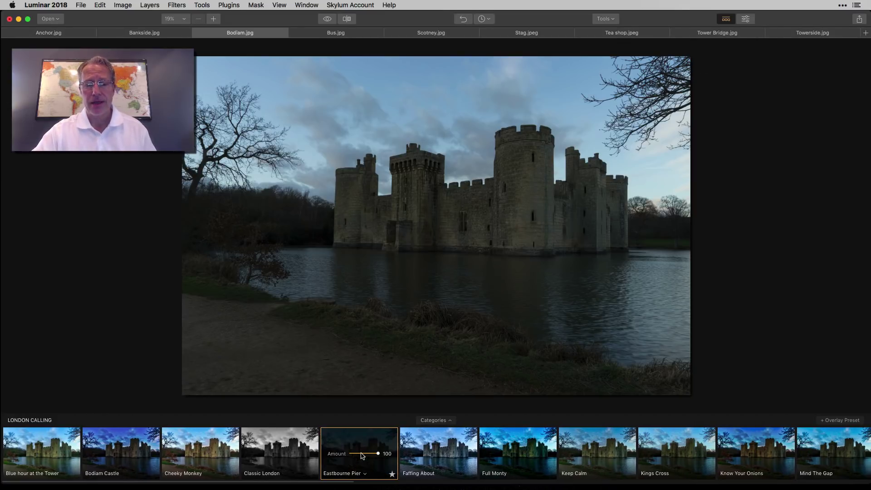
drag(373, 452, 366, 455)
Try the Night on the Streets preset on Bodiam.jpg at an amount of 100
scroll(510, 469, right, 5)
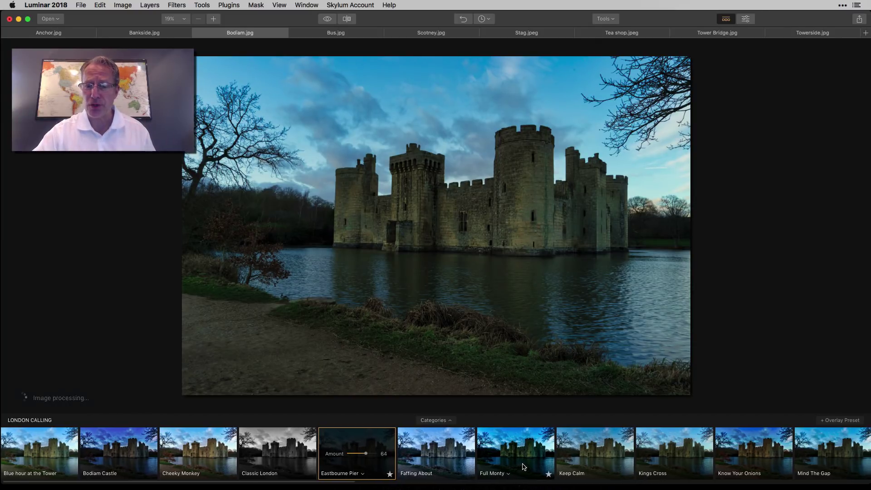
scroll(523, 466, right, 12)
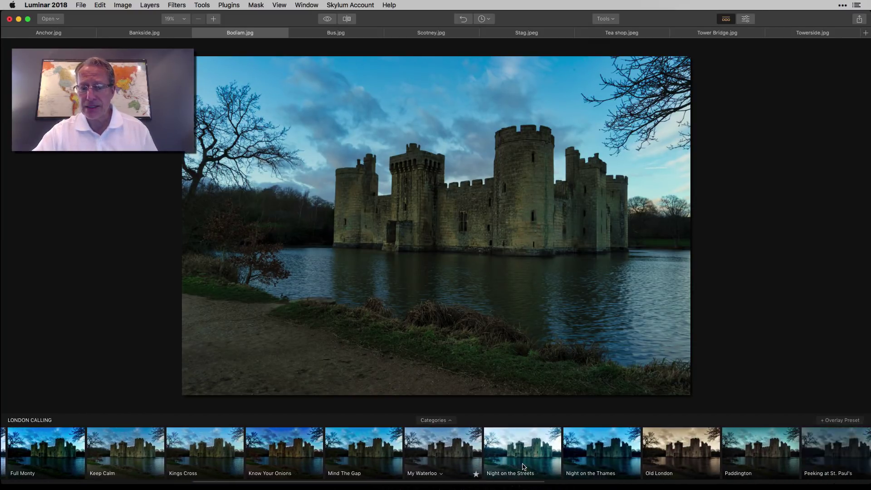
click(515, 458)
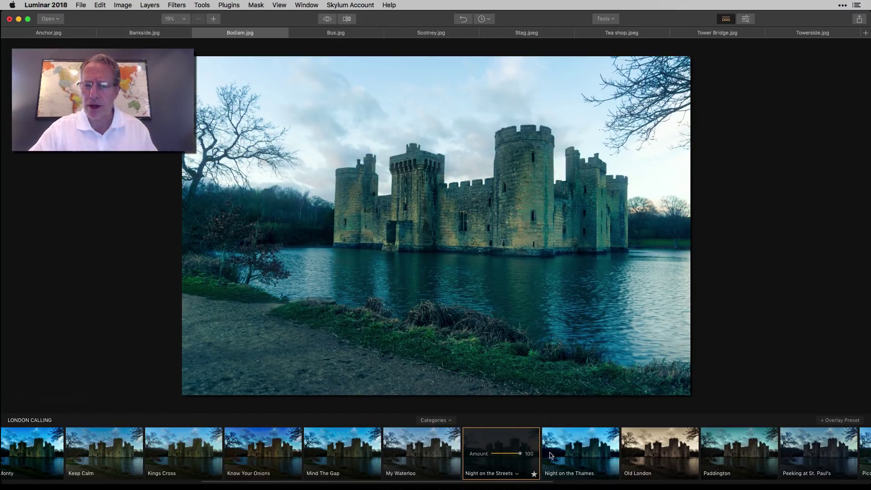
Apply the Scotney Castle preset to Bodiam.jpg and reduce its amount to 61
scroll(613, 474, right, 13)
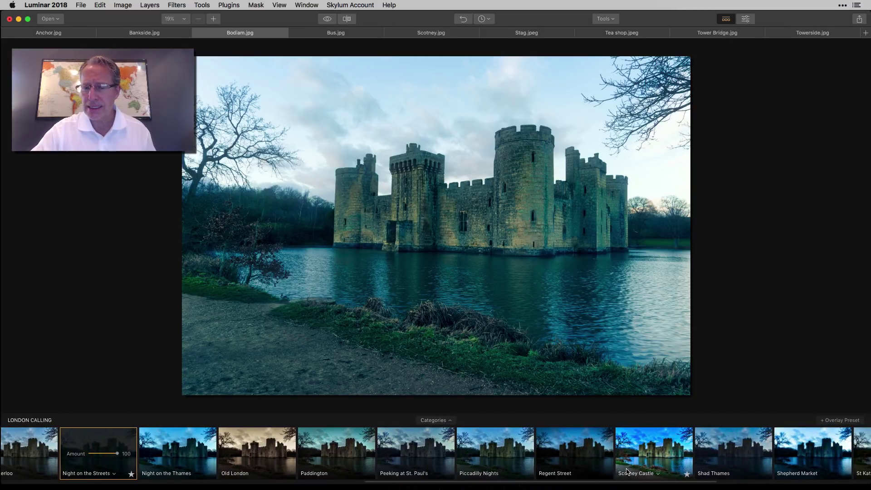
click(652, 456)
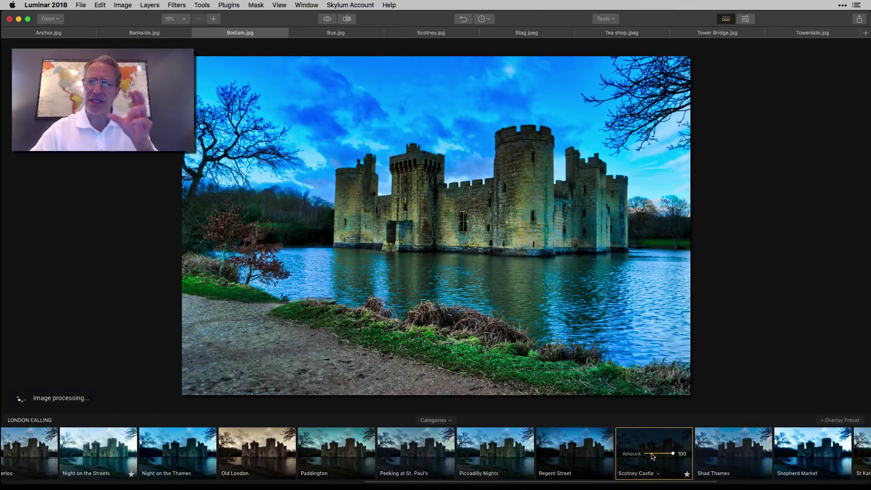
drag(672, 455, 663, 454)
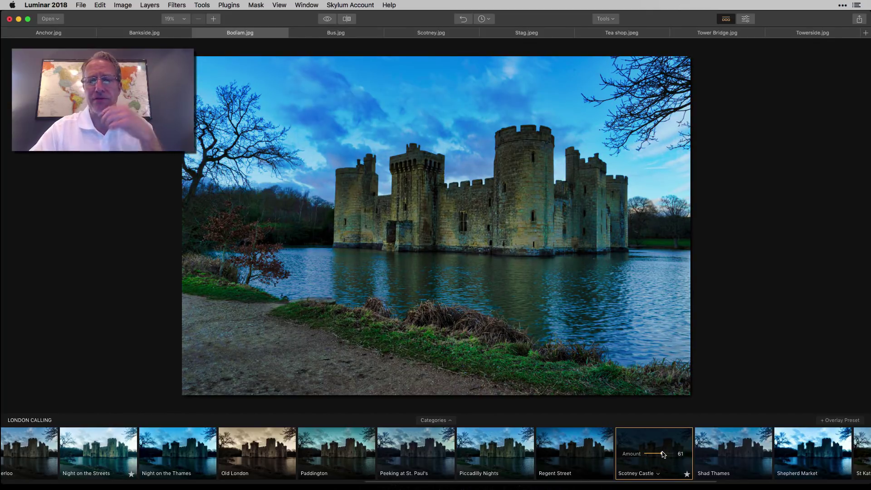
Switch to Bus.jpg and apply the Shepherd Market preset at an amount of 100
click(331, 33)
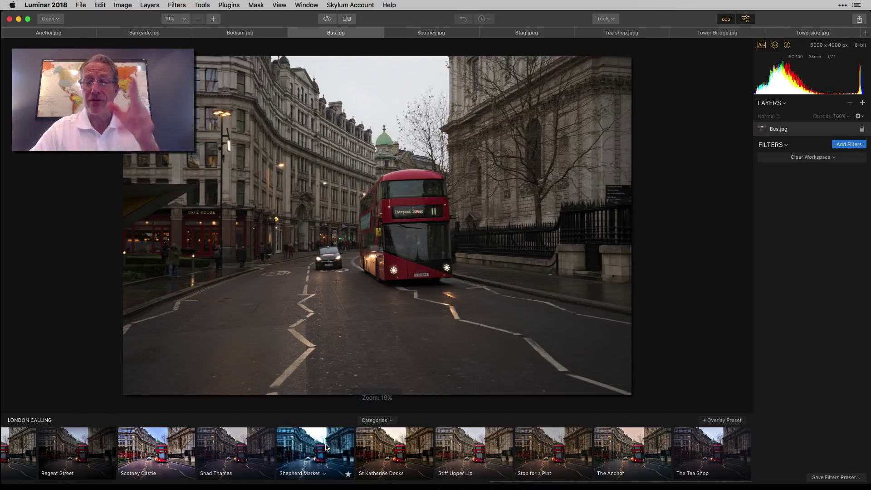
click(310, 450)
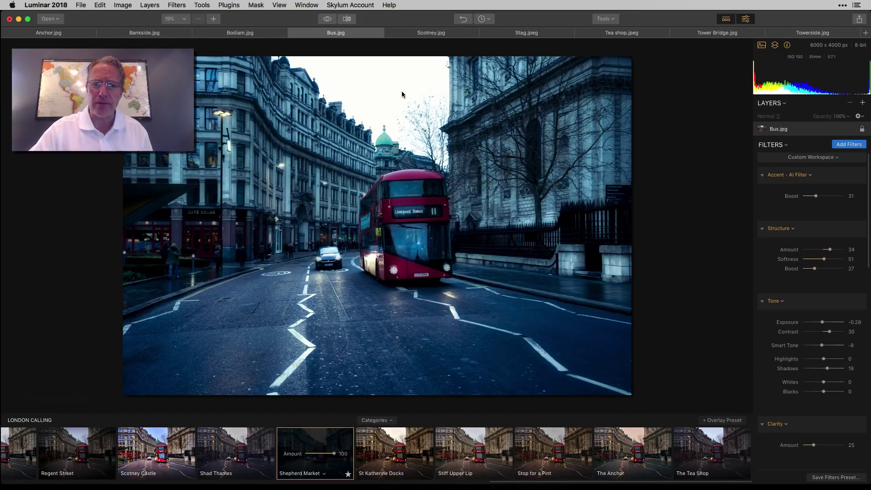
Compare Bus.jpg before and after in the split view, hiding the filters side panel and closing the comparison when done
click(346, 19)
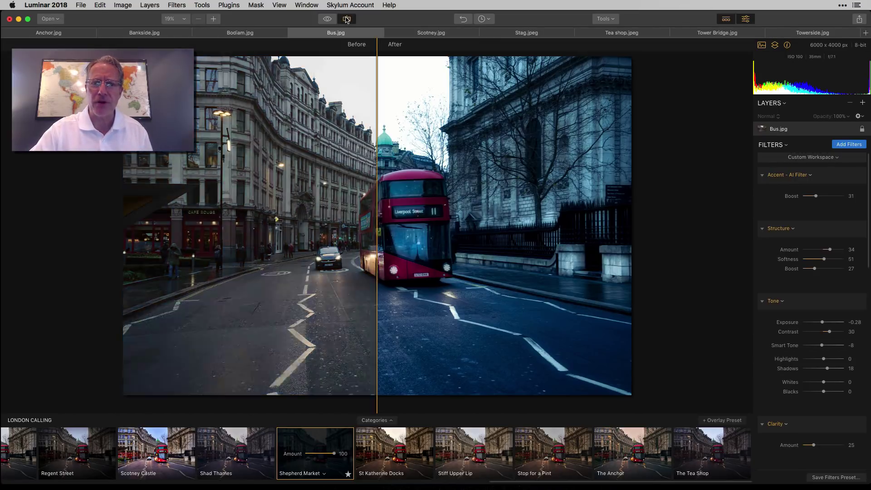
click(743, 21)
drag(436, 174, 299, 171)
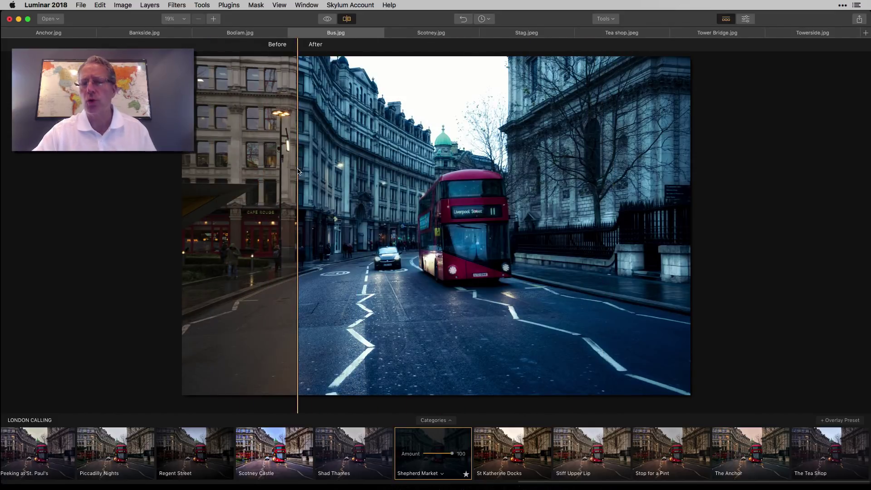
click(348, 20)
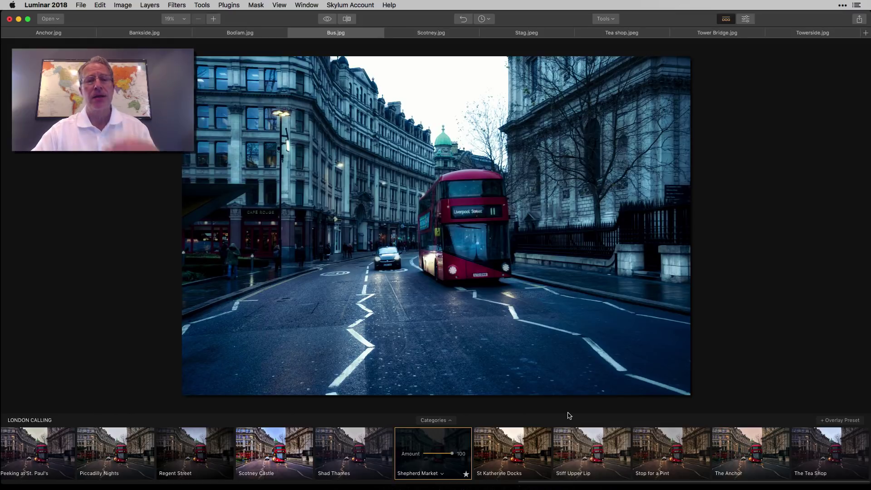
Overlay the Old London preset on Bus.jpg at an amount of 46 and compare before and after in the split view
click(834, 421)
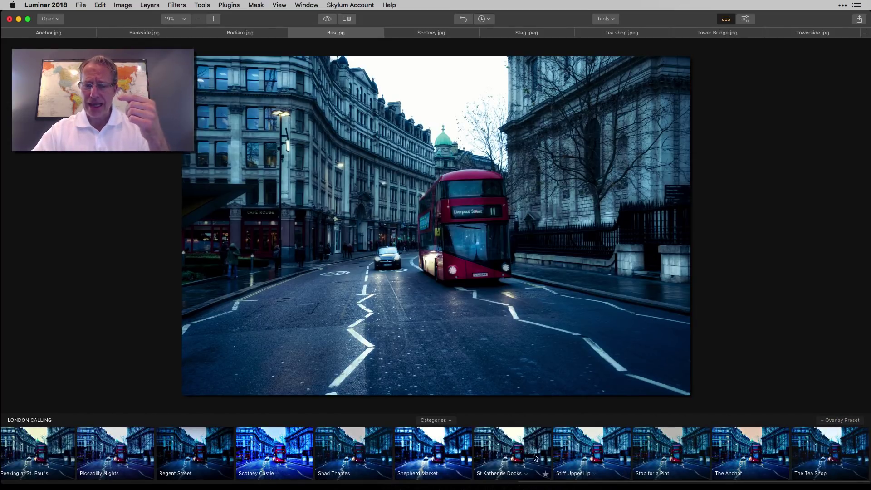
scroll(545, 458, left, 1)
scroll(545, 458, left, 10)
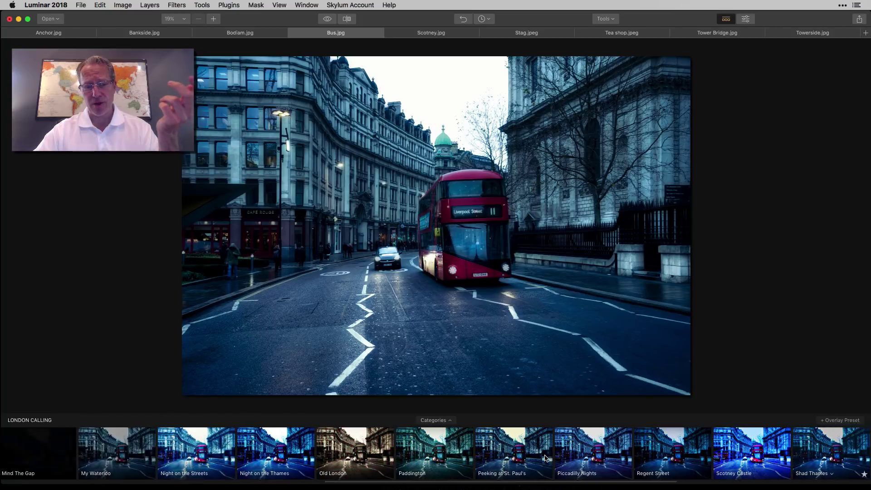
scroll(545, 458, left, 2)
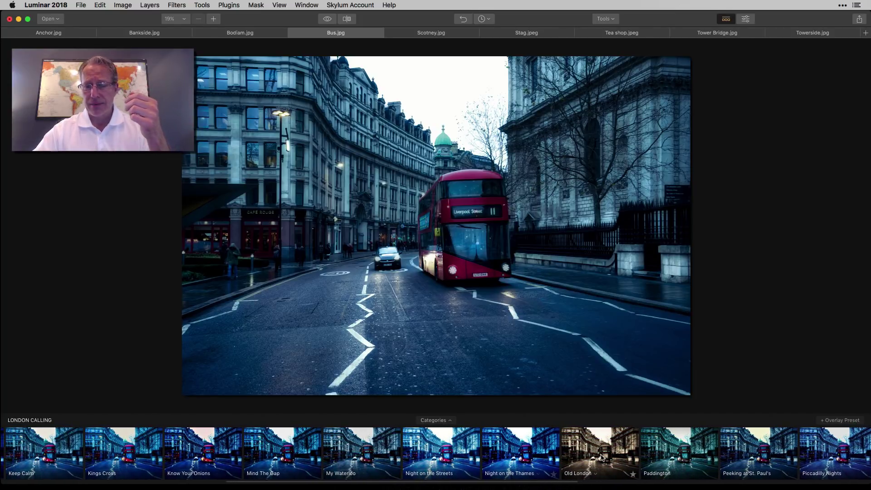
click(614, 455)
drag(618, 456, 603, 456)
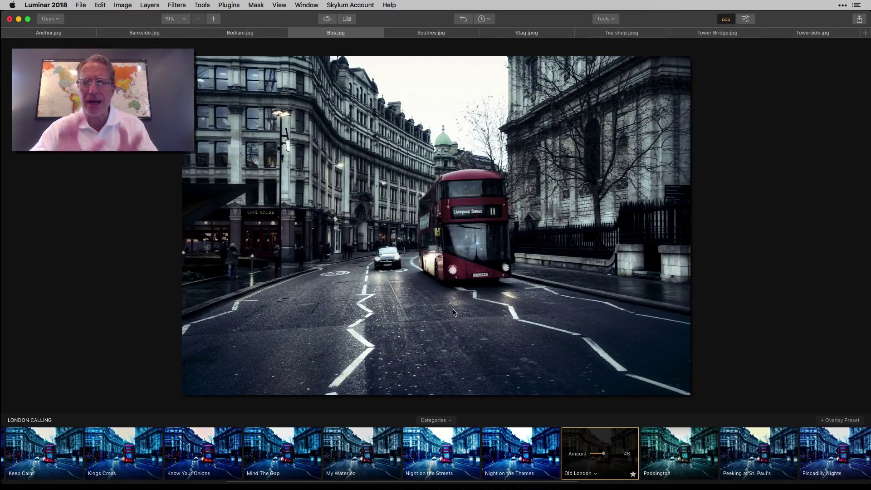
click(348, 20)
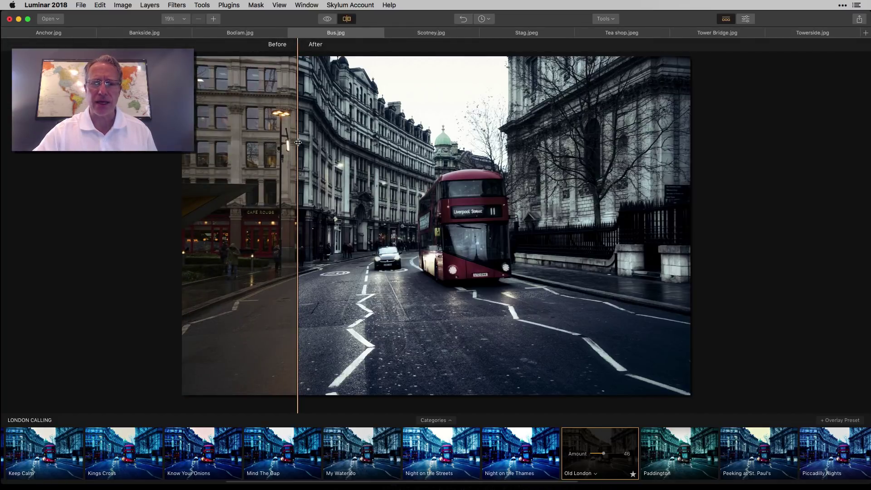
drag(298, 142, 334, 114)
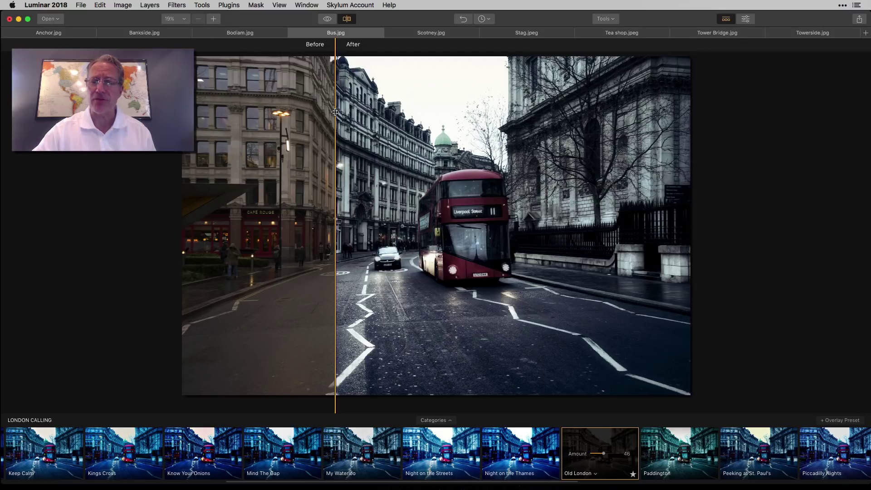
Switch to Scotney.jpg and apply the Scotney Castle preset at an amount of 100
click(439, 33)
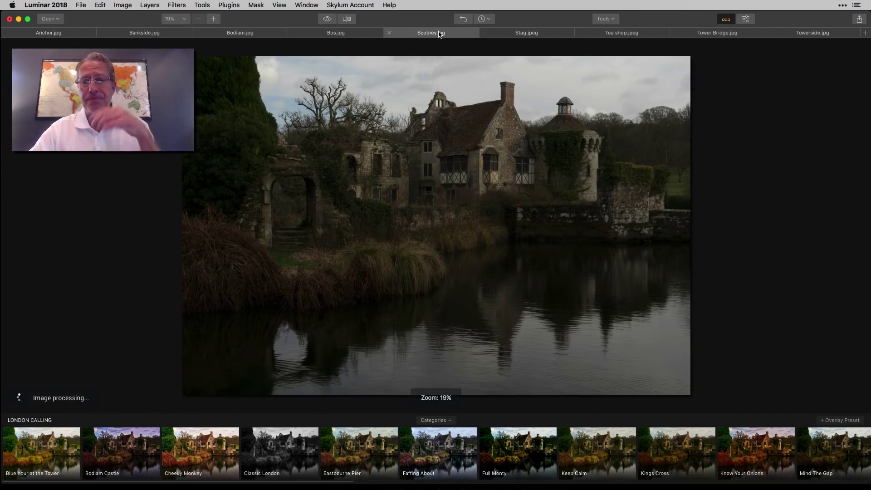
scroll(618, 454, right, 5)
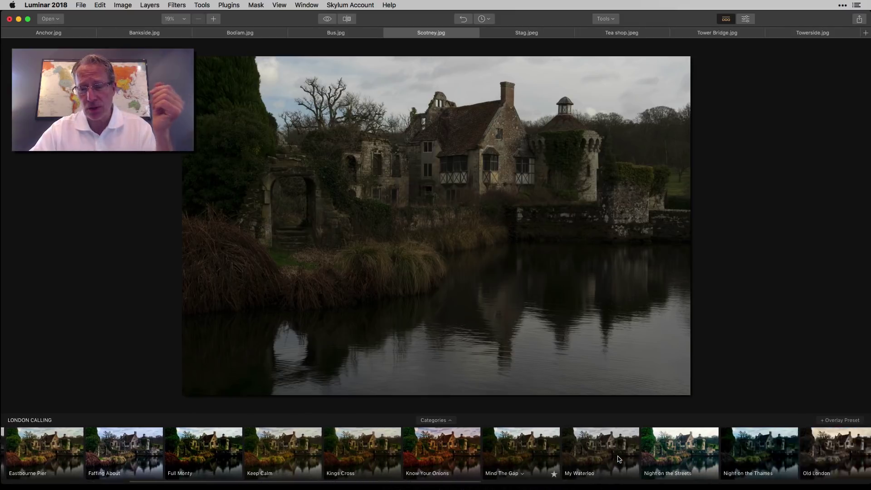
scroll(619, 458, right, 9)
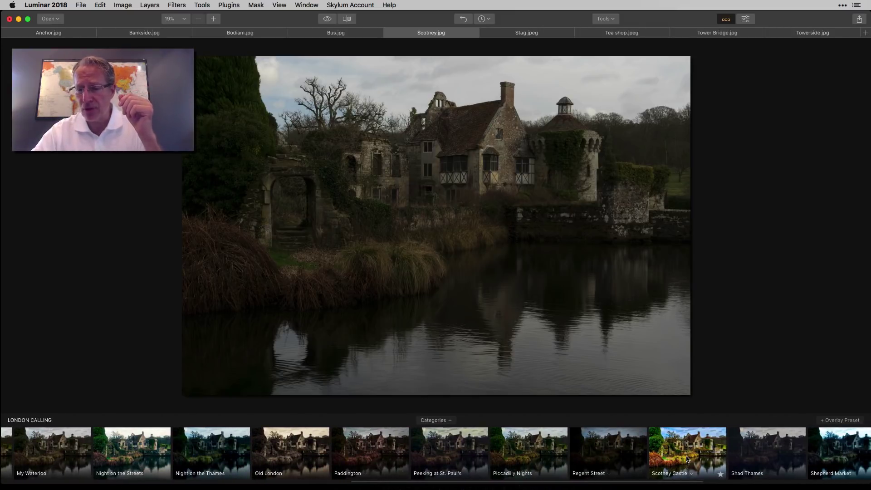
click(687, 458)
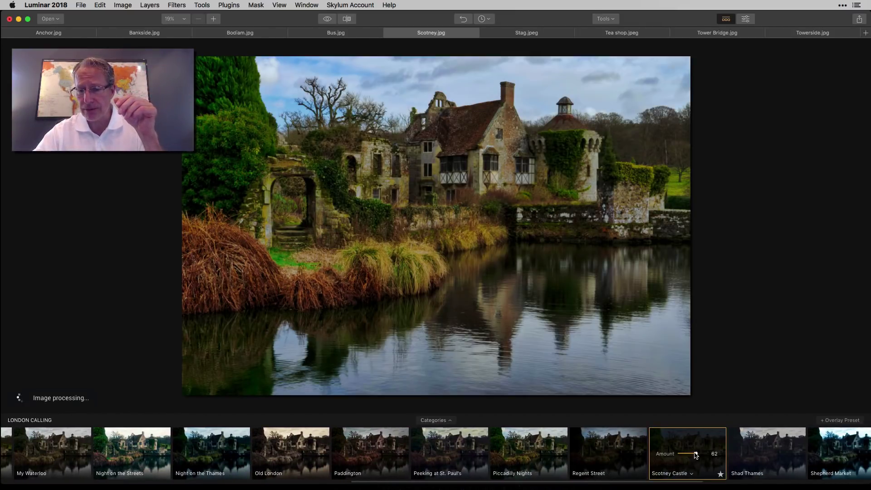
drag(696, 455, 722, 453)
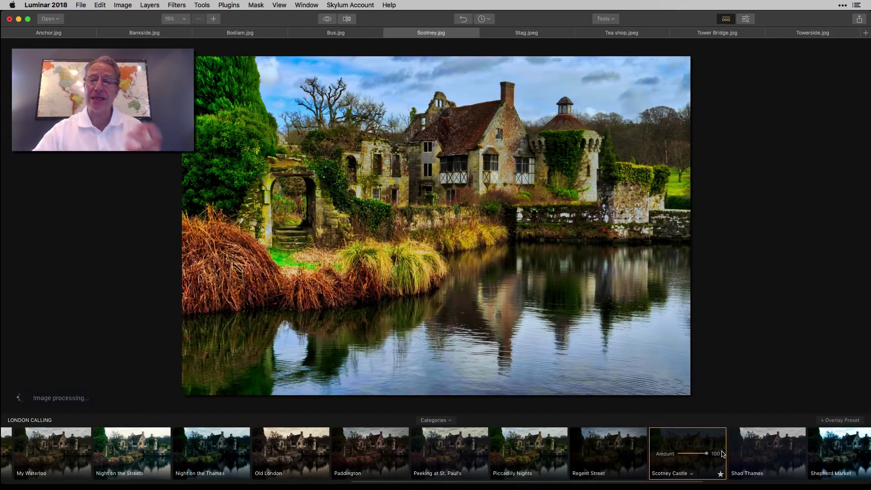
mouse_move(709, 456)
mouse_down()
mouse_move(684, 454)
mouse_move(716, 453)
mouse_up()
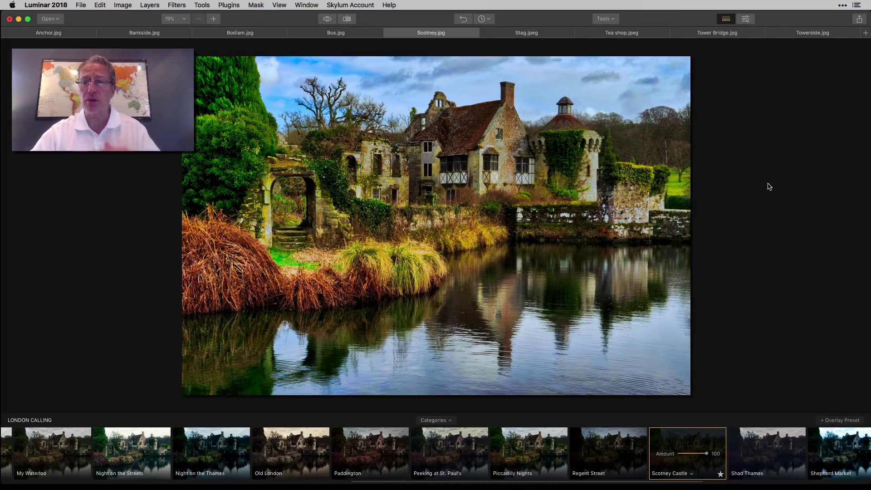
Add an HSL filter to Scotney.jpg with saturation at -36 for yellow and 40 for blue, and compare before and after in the split view
click(746, 20)
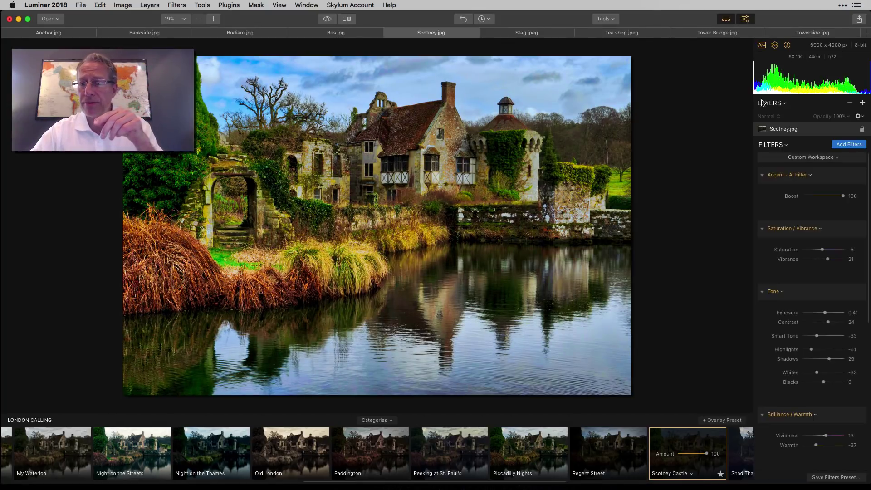
scroll(805, 217, down, 2)
scroll(811, 236, down, 5)
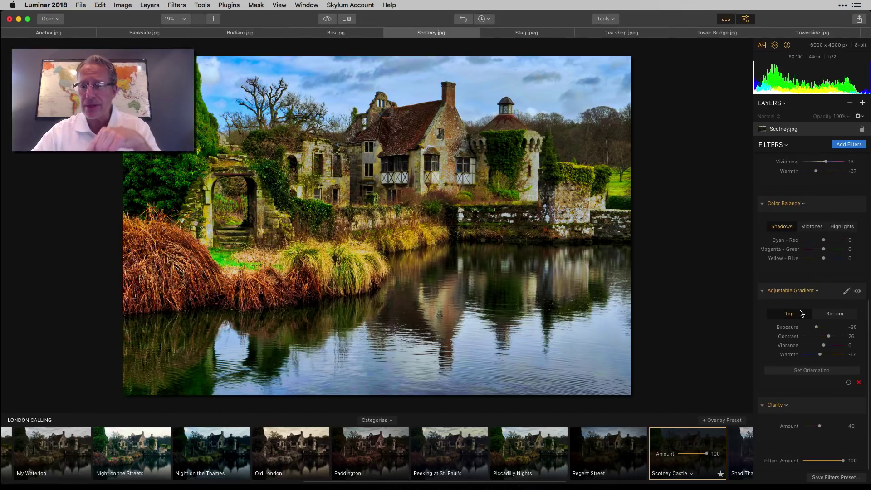
scroll(801, 313, up, 8)
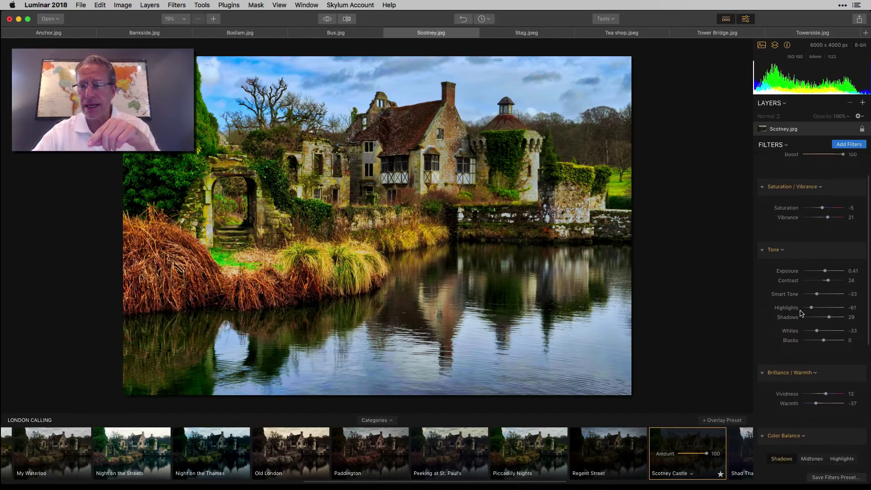
scroll(801, 312, down, 8)
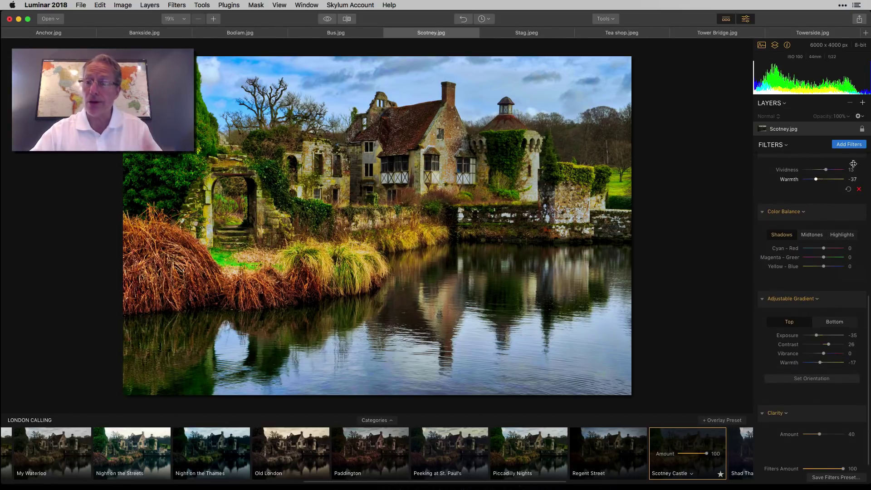
click(848, 144)
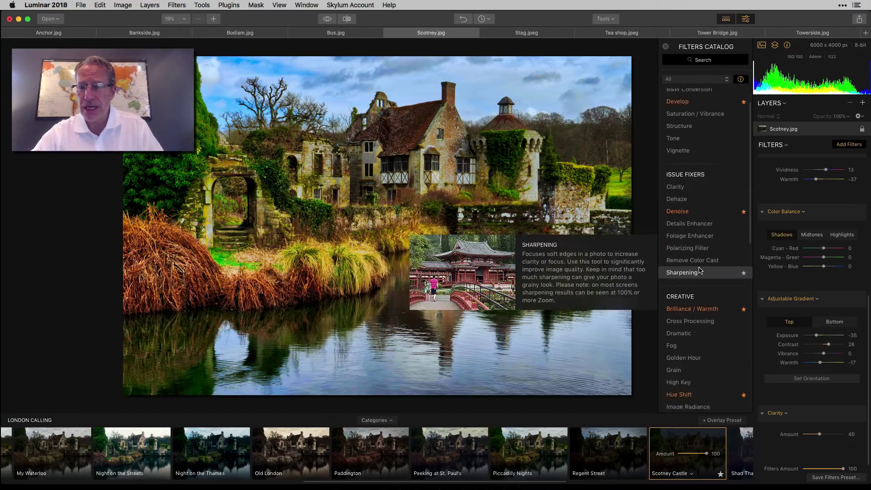
scroll(699, 271, down, 10)
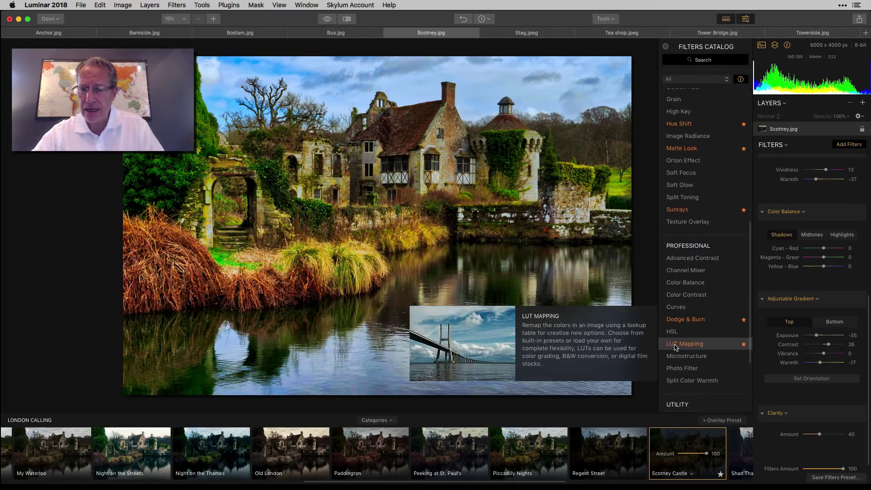
click(665, 46)
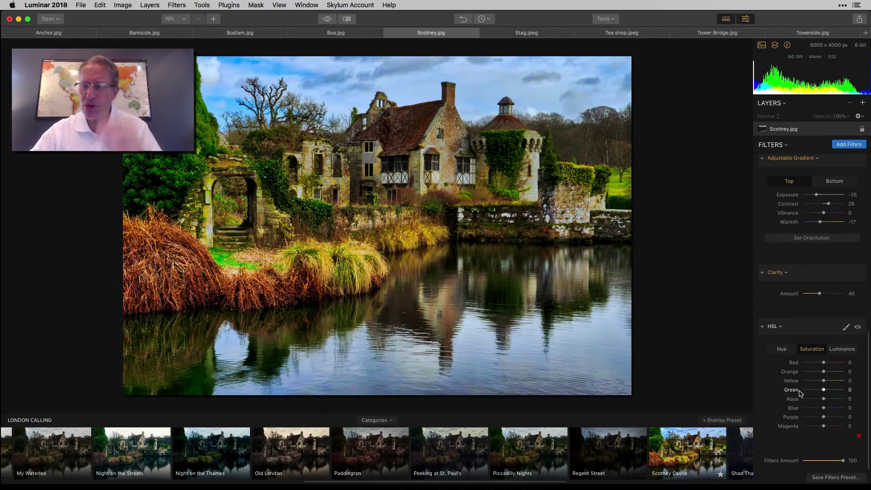
drag(823, 380, 833, 410)
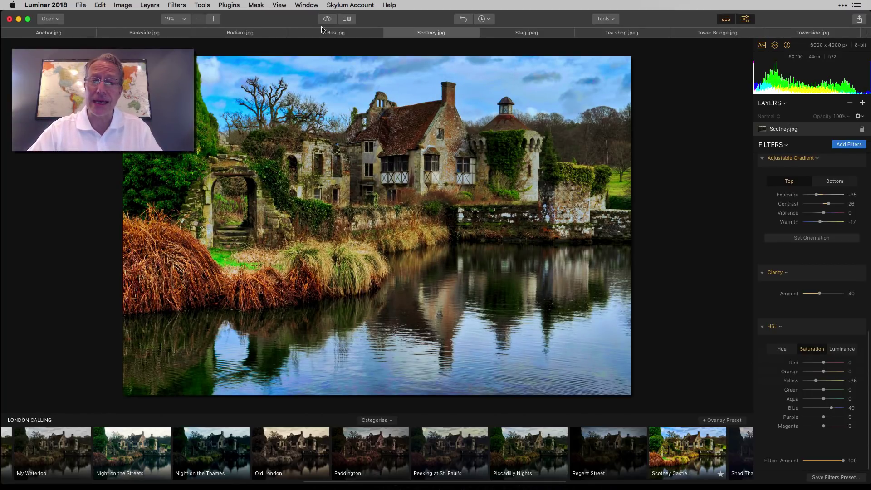
click(346, 20)
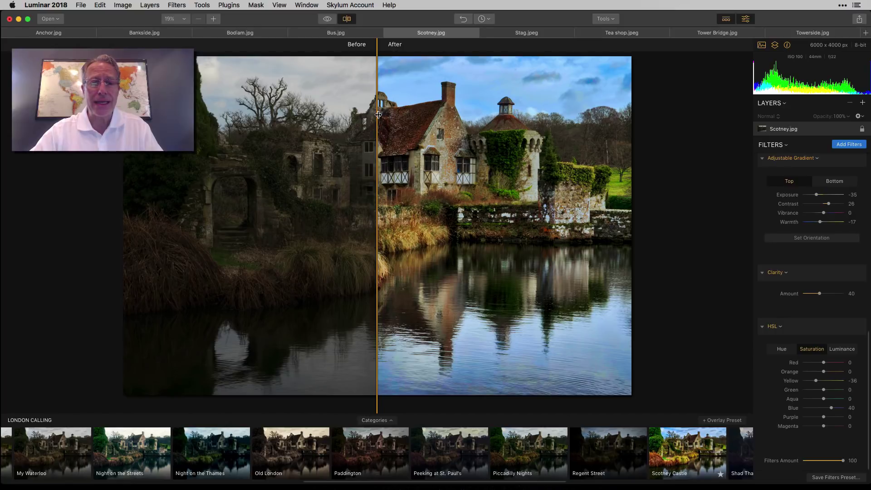
drag(378, 116, 252, 109)
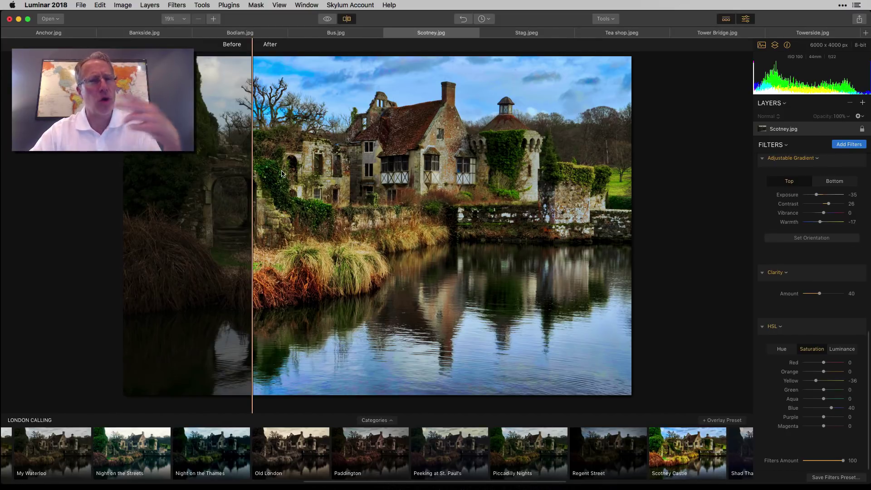
Switch to the Stag.jpeg photo and browse its London Calling preset previews
click(537, 33)
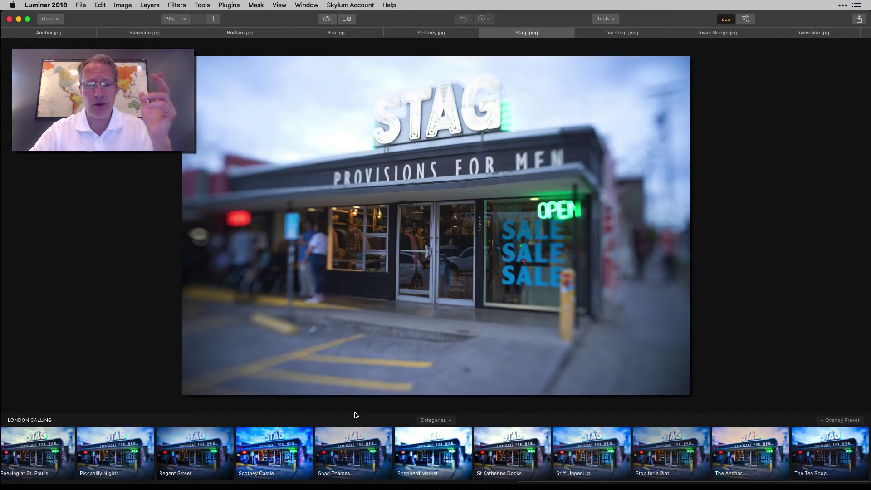
scroll(358, 437, left, 3)
scroll(358, 437, left, 5)
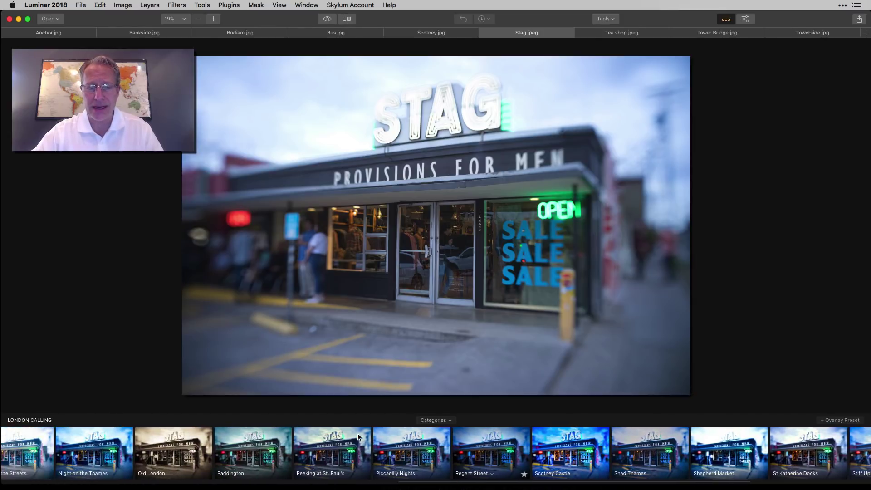
Try the Paddington and Mind The Gap presets on Stag.jpeg, each at an amount of 100
click(315, 450)
scroll(315, 450, left, 5)
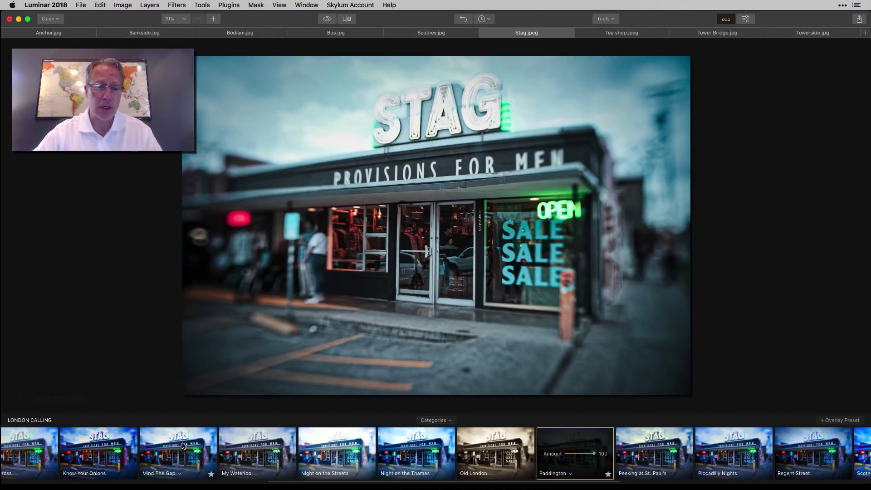
click(178, 451)
scroll(249, 437, left, 3)
scroll(249, 438, left, 4)
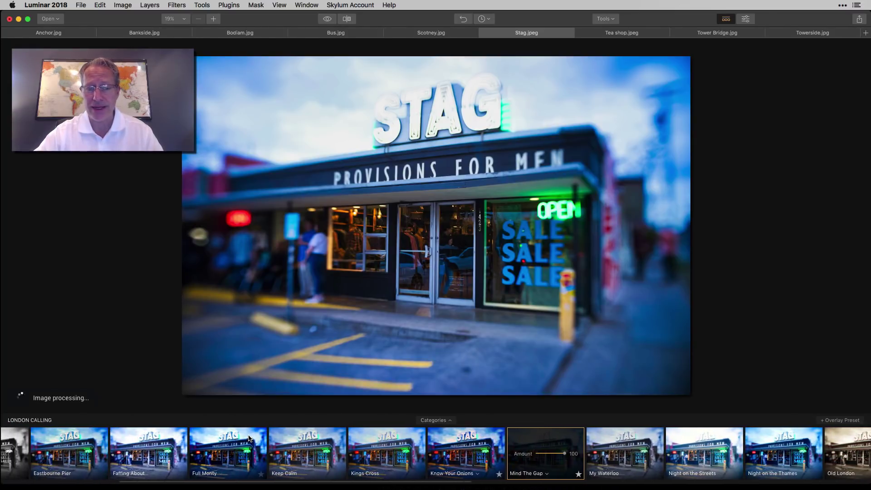
Apply the Keep Calm preset to Stag.jpeg at 100 and set its Develop filter's whites to -44, highlights to -61 and exposure to -1.13
click(361, 449)
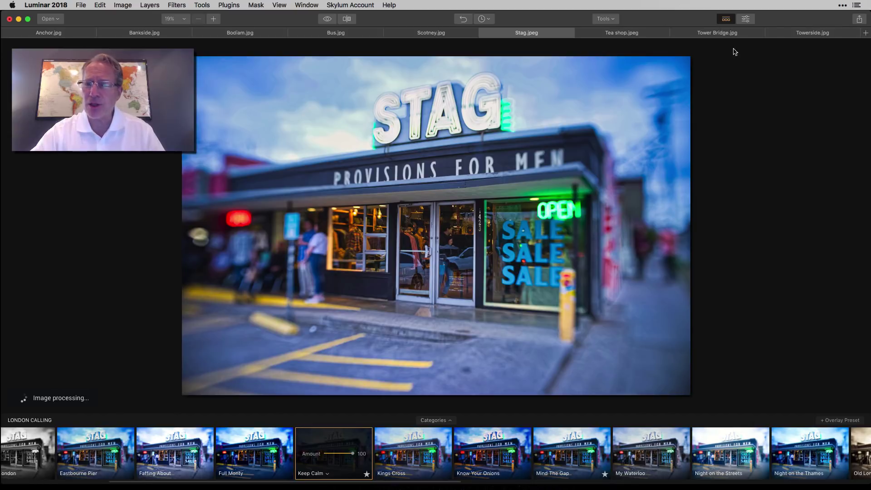
click(744, 19)
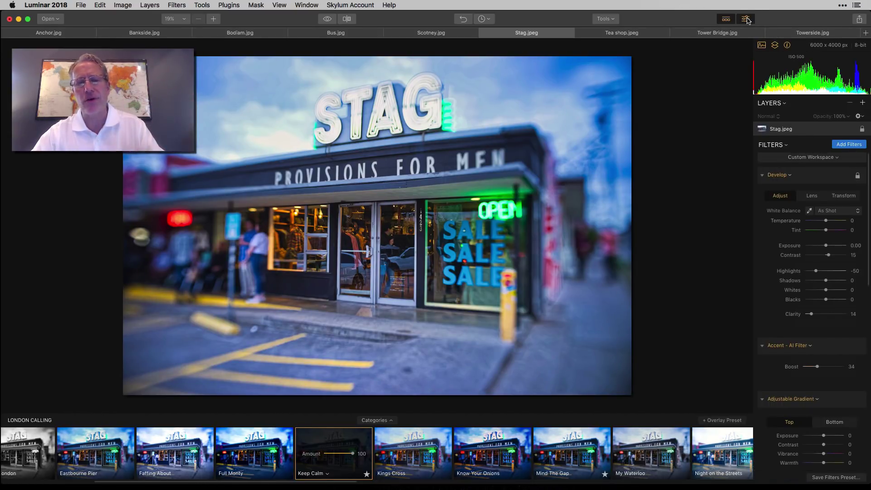
drag(826, 289, 813, 274)
click(816, 271)
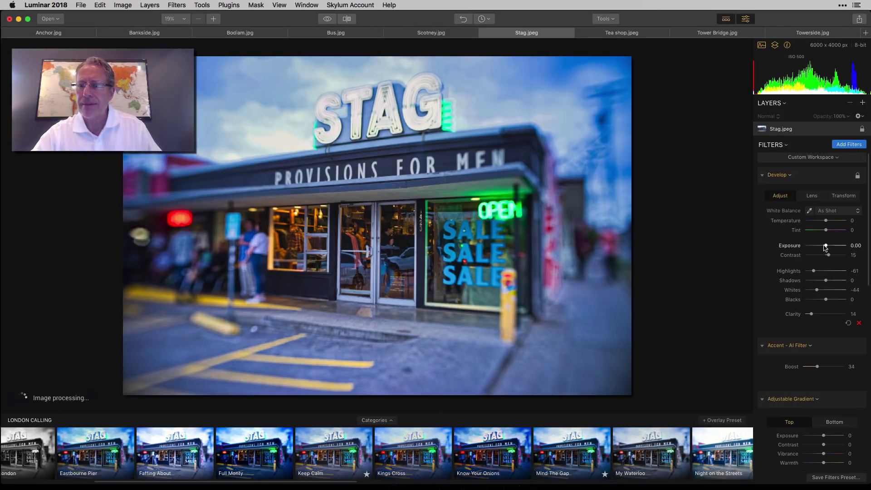
drag(825, 246, 821, 247)
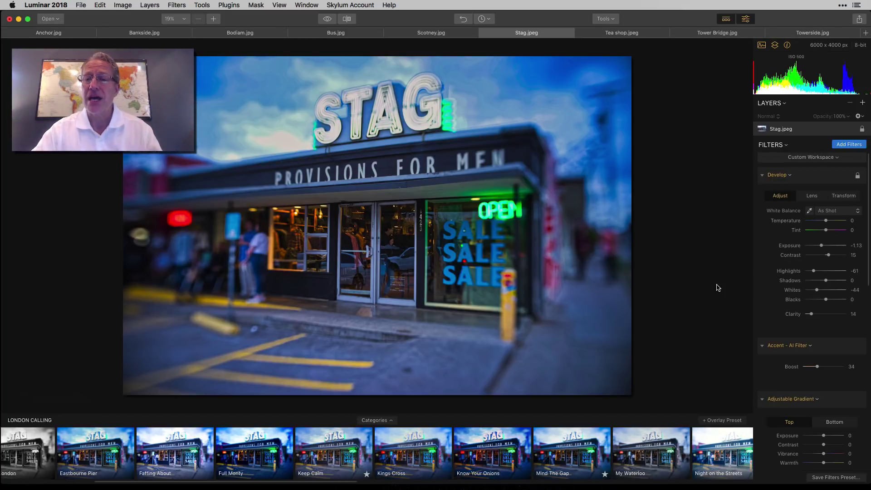
Switch to Tea shop.jpeg and apply the Bodiam Castle preset at an amount of 100
click(637, 35)
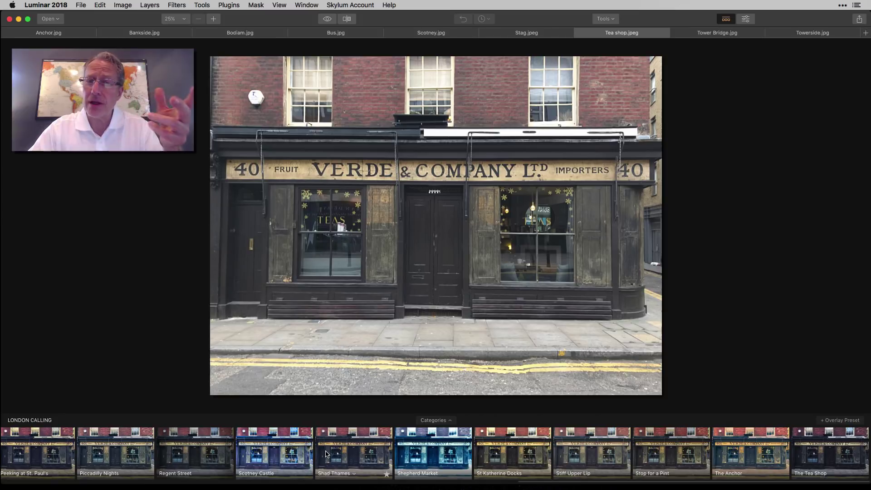
scroll(326, 453, left, 8)
scroll(326, 453, left, 13)
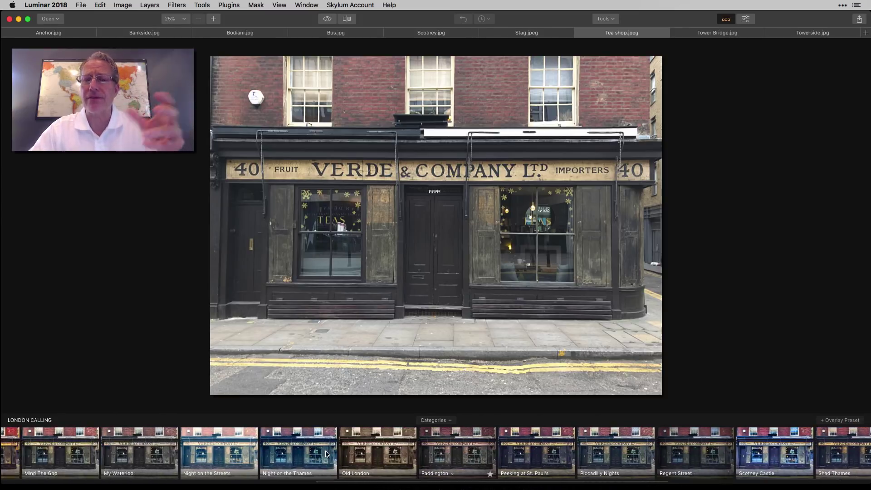
scroll(325, 454, left, 6)
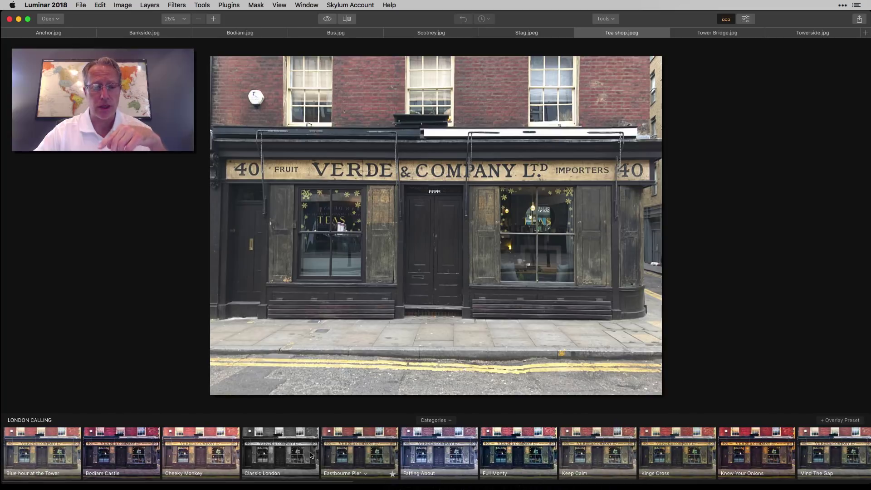
click(129, 455)
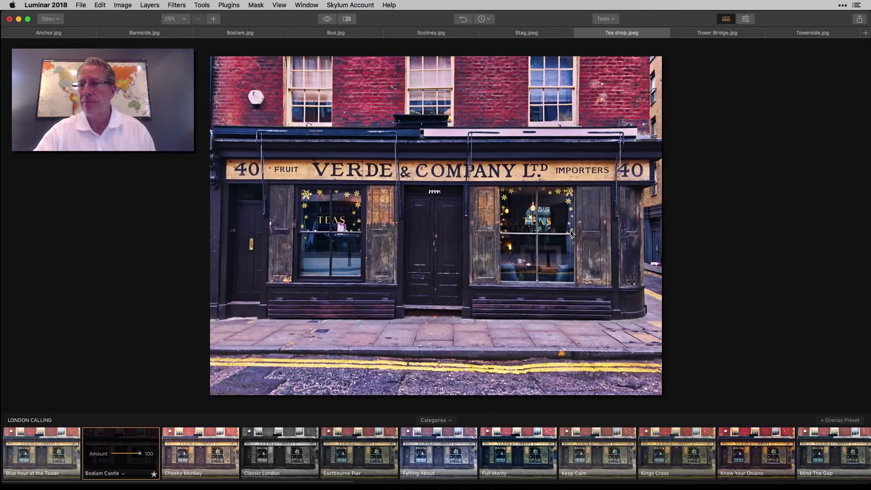
Show the filter controls for Tea shop.jpeg and set the Develop filter's tint to 0
click(745, 19)
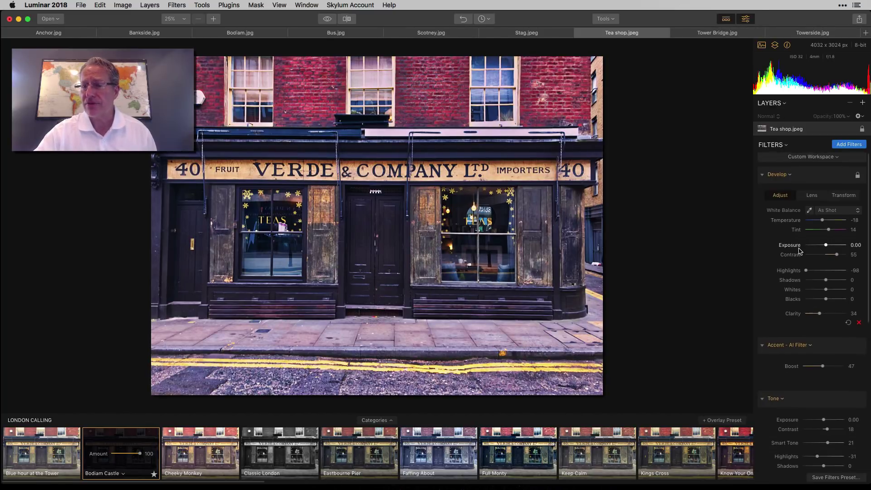
scroll(797, 249, down, 3)
scroll(799, 251, up, 1)
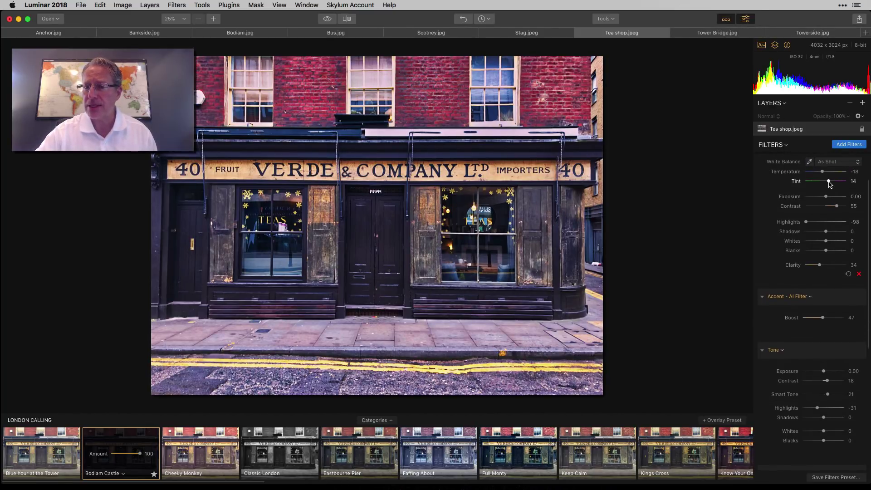
drag(828, 182, 825, 183)
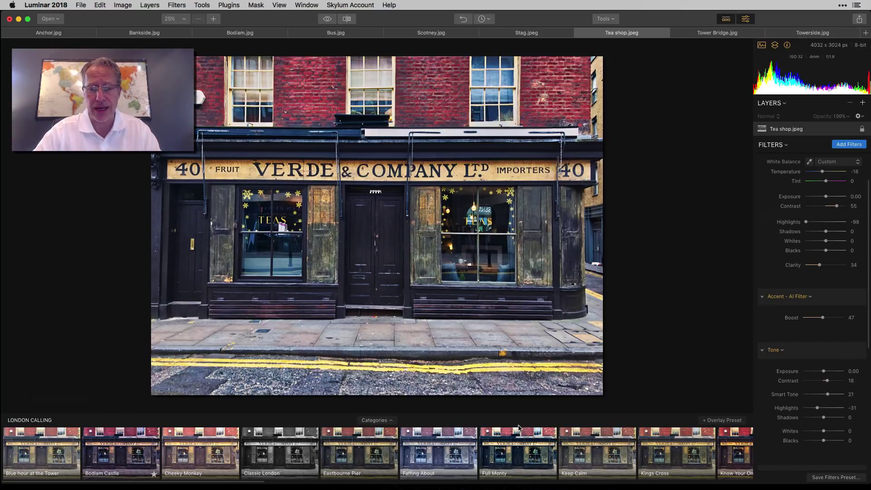
Apply the Full Monty preset to Tea shop.jpeg at 100 and set its Structure filter's amount to 89 and boost to 71
click(519, 459)
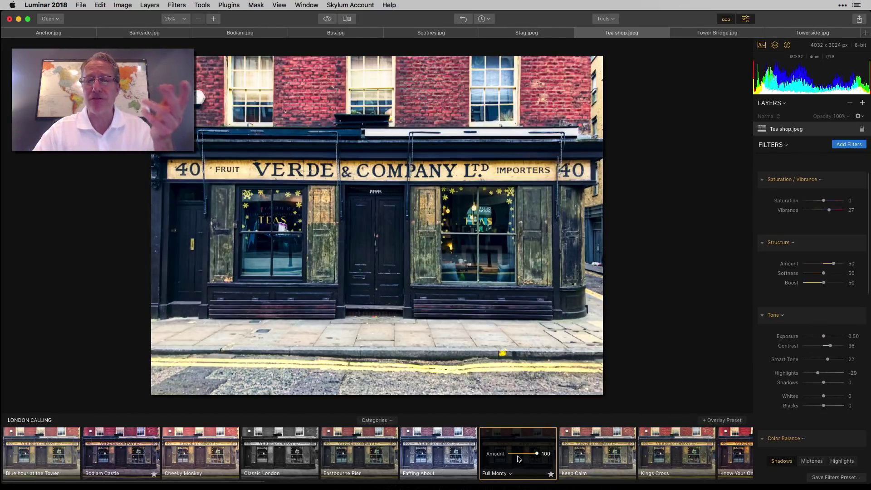
scroll(807, 293, down, 5)
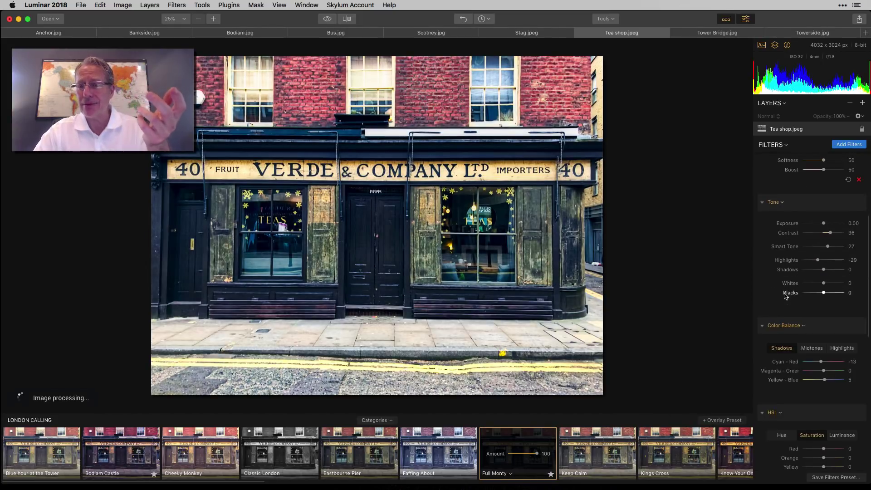
scroll(785, 296, up, 3)
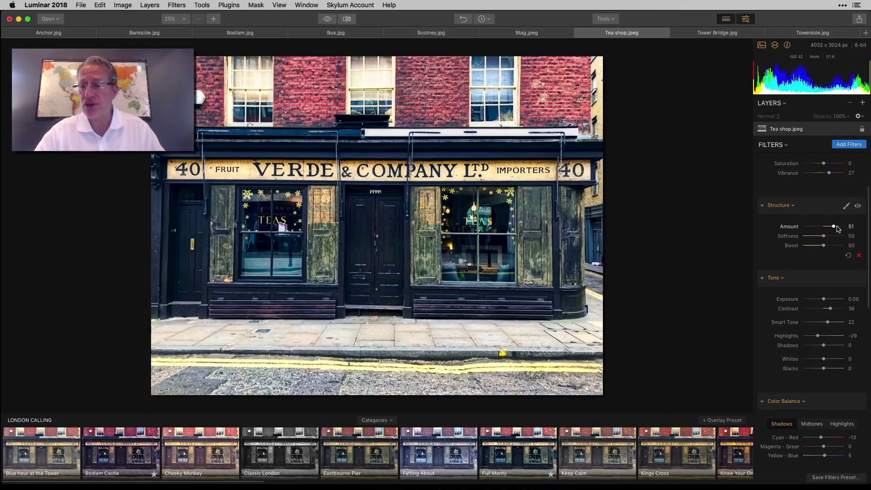
drag(836, 229, 833, 246)
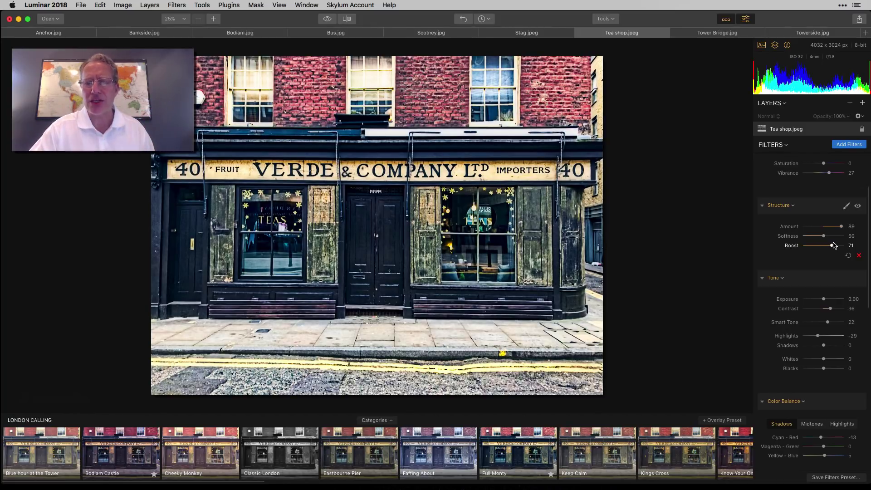
Try the Night on the Streets preset on Tea shop.jpeg at an amount of 100
scroll(561, 450, right, 3)
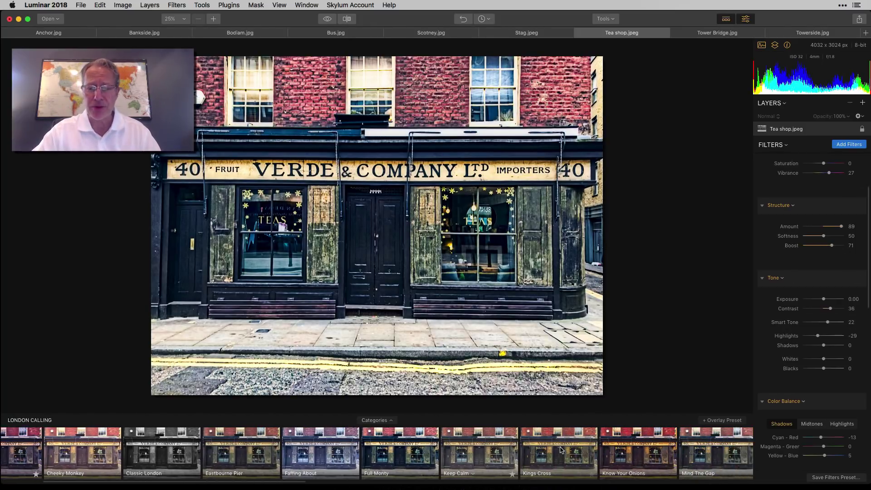
scroll(561, 450, right, 4)
scroll(540, 455, right, 6)
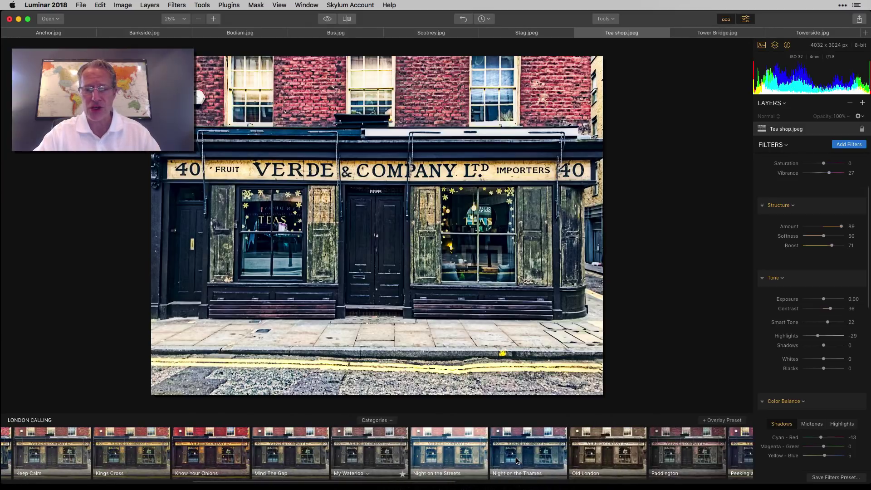
click(461, 452)
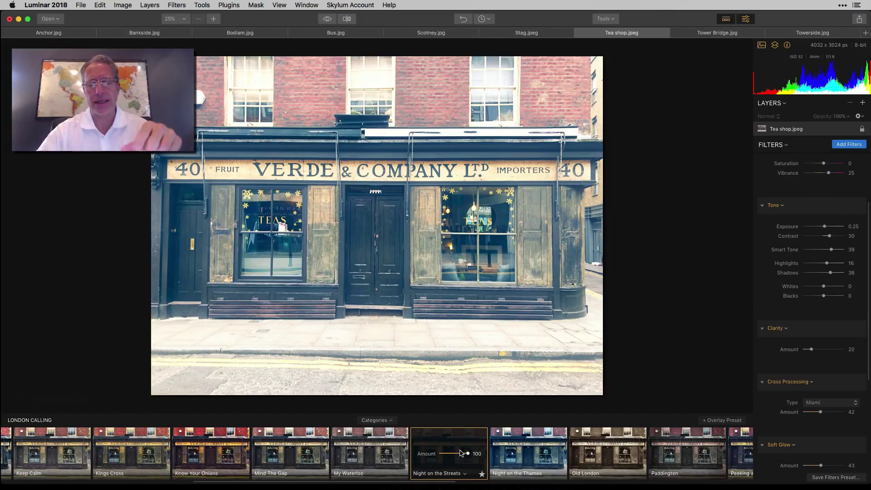
Apply the Paddington preset to Tea shop.jpeg at an amount of 100 and compare before and after in a split view
scroll(498, 456, right, 5)
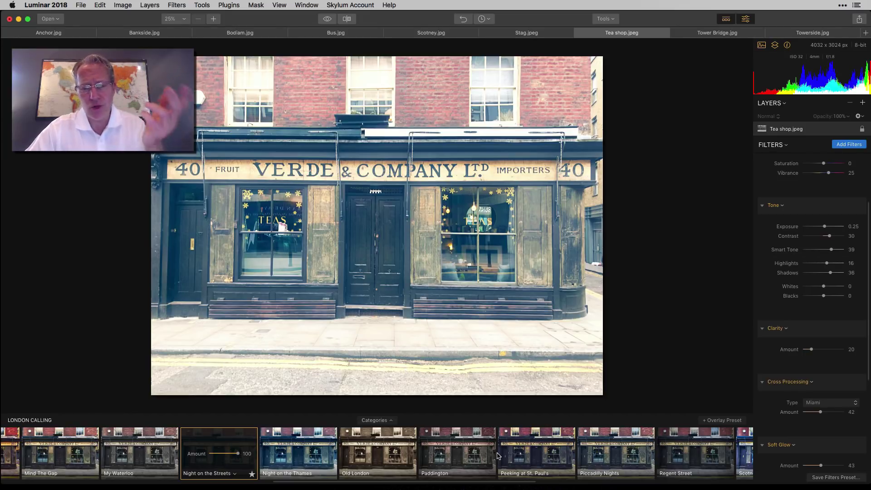
scroll(498, 455, right, 2)
click(352, 455)
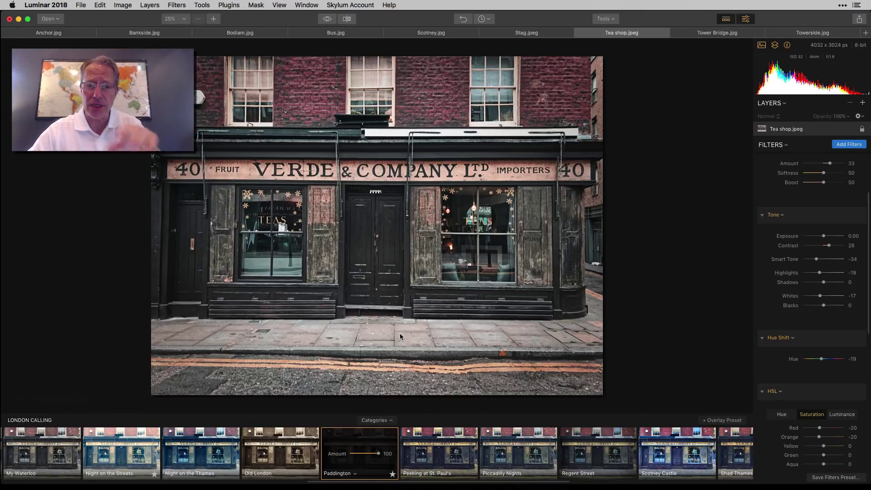
click(347, 19)
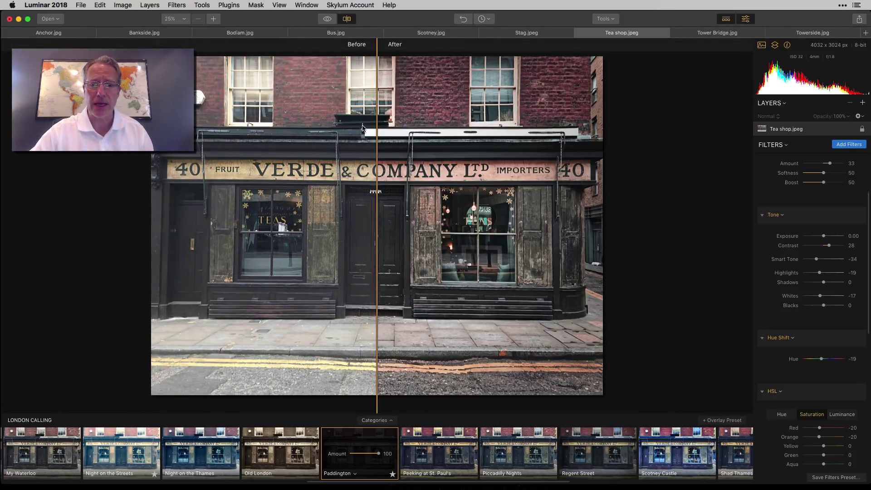
mouse_move(376, 134)
mouse_down()
mouse_move(431, 132)
mouse_move(346, 132)
mouse_move(383, 133)
mouse_up()
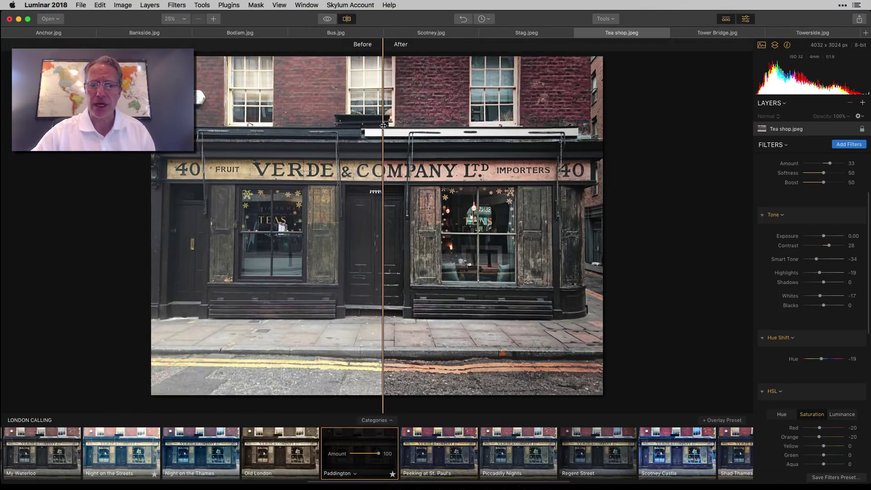
Examine the Paddington preset's filters on Tea shop.jpeg, including HSL hue and saturation, Dramatic, Hue Shift and Tone
scroll(809, 301, down, 2)
scroll(810, 301, down, 5)
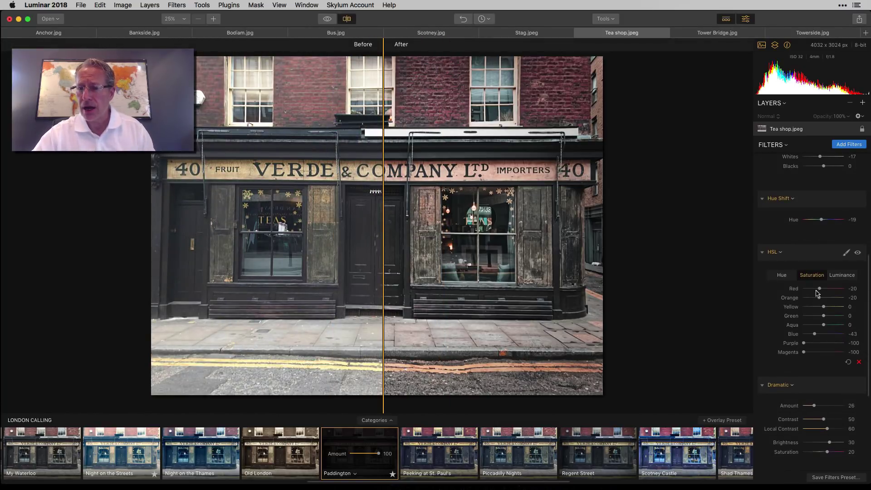
click(785, 277)
scroll(810, 335, down, 4)
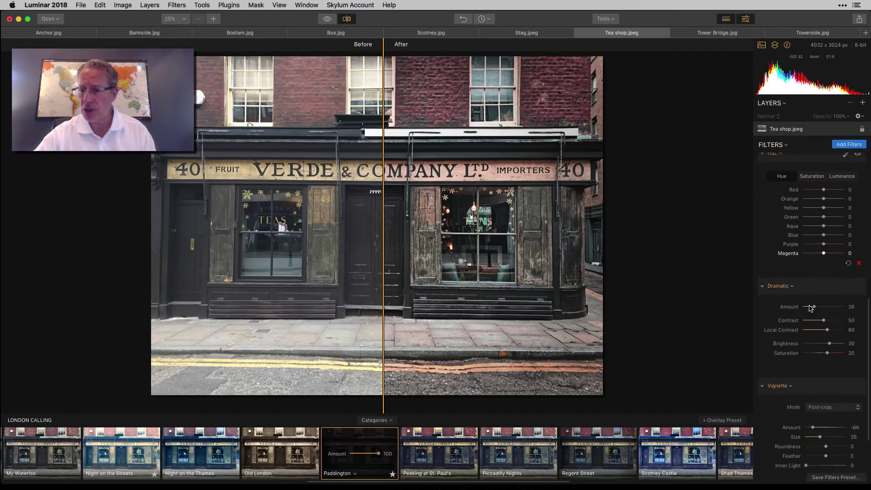
scroll(810, 308, up, 4)
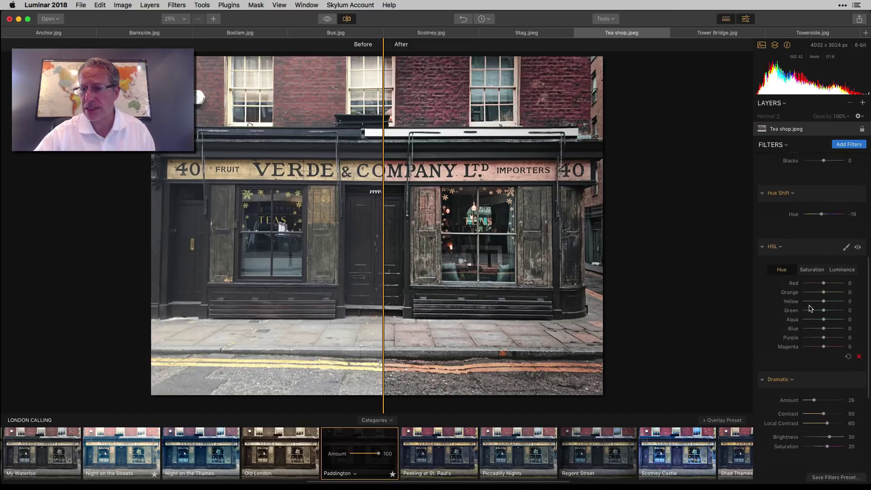
click(815, 271)
scroll(819, 272, up, 2)
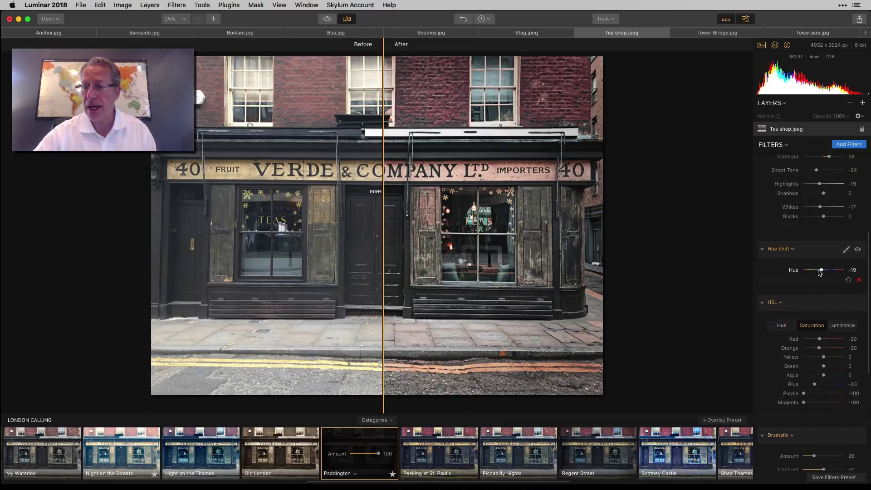
scroll(819, 272, up, 7)
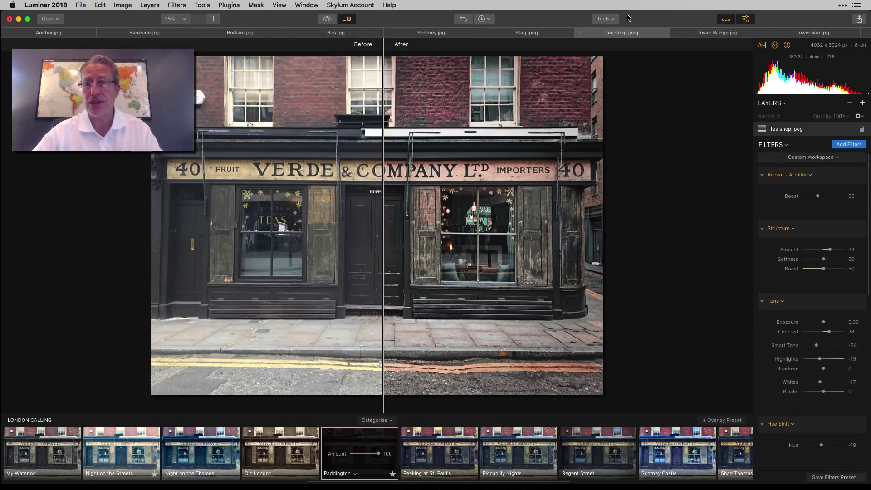
Hide the filter controls, then apply the Cheeky Monkey preset at an amount of 100 to the Tower Bridge.jpg photo
click(741, 22)
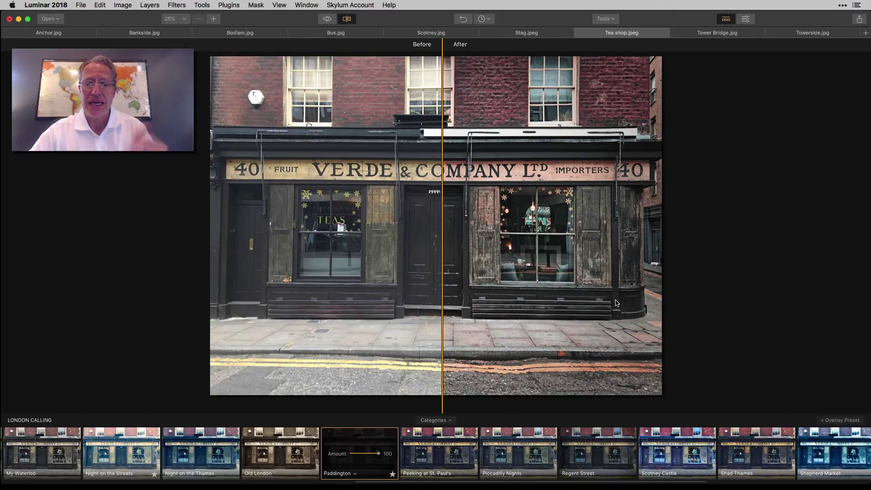
click(712, 33)
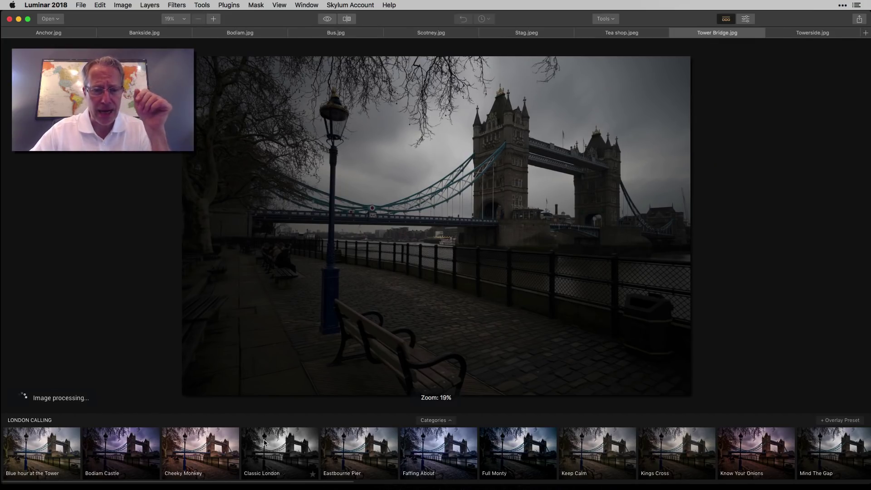
click(207, 453)
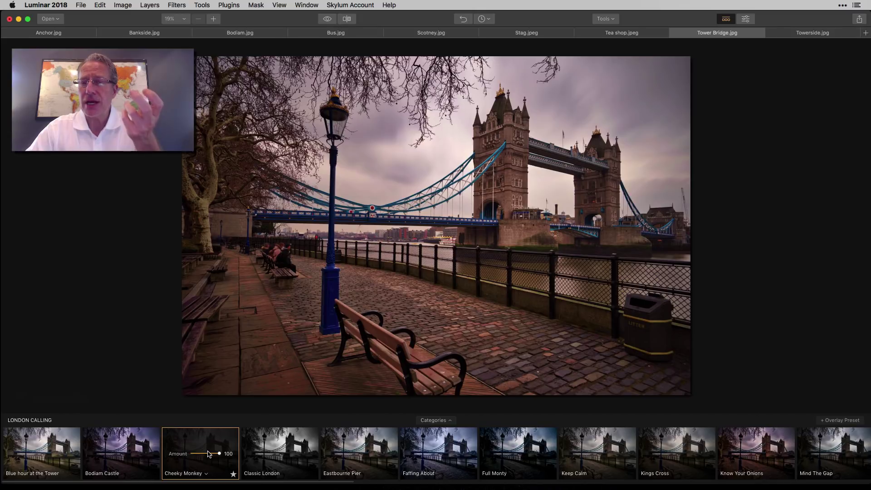
Set the Develop filter's temperature to -29 on Tower Bridge.jpg and look through the preset's other filters
click(746, 21)
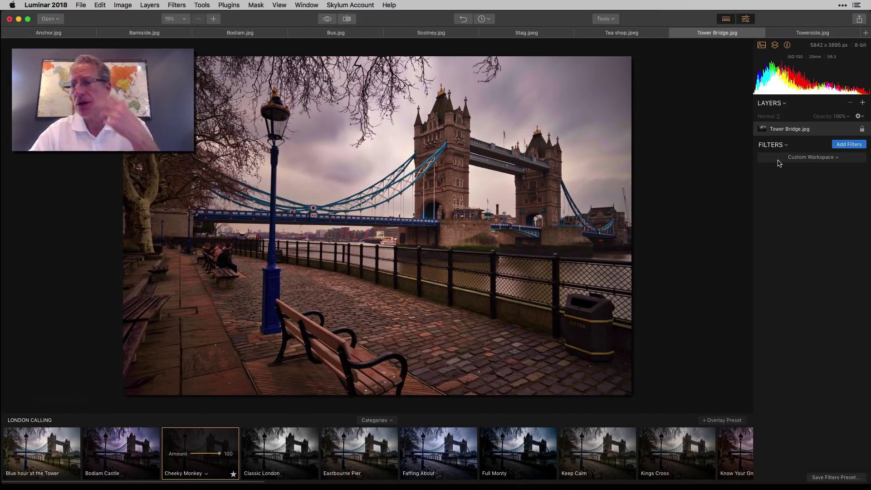
drag(823, 222, 820, 222)
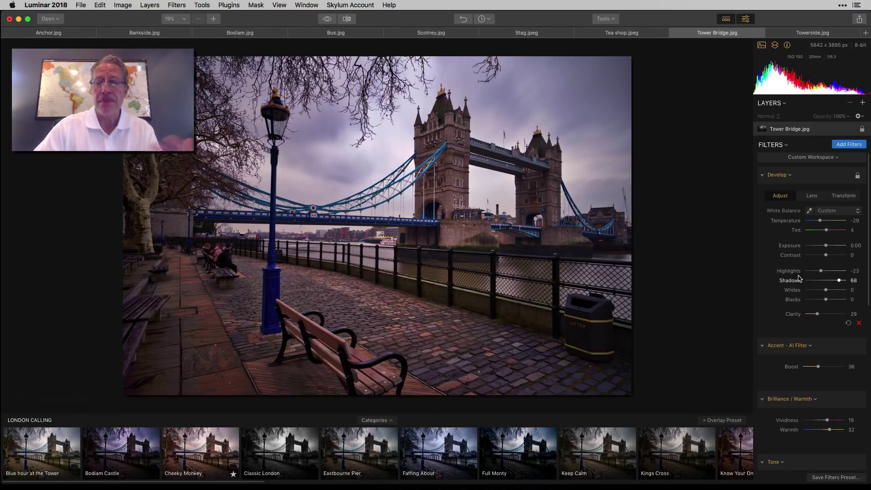
scroll(803, 326, down, 10)
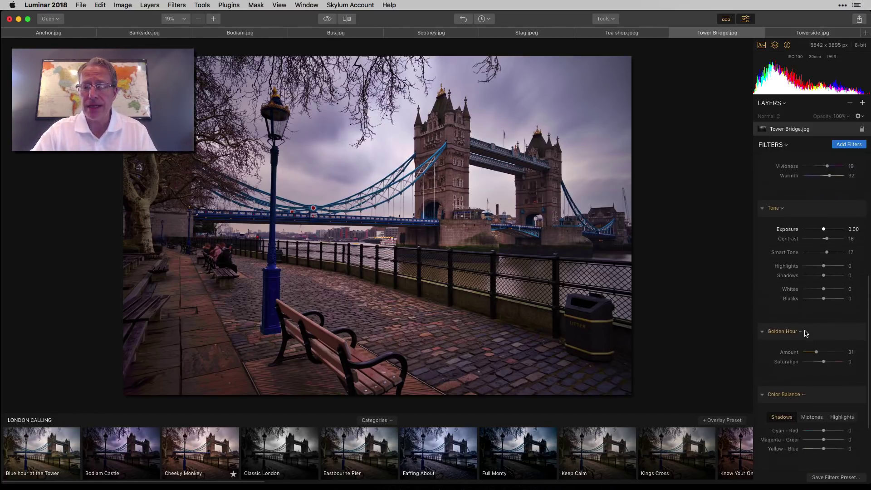
scroll(805, 333, up, 10)
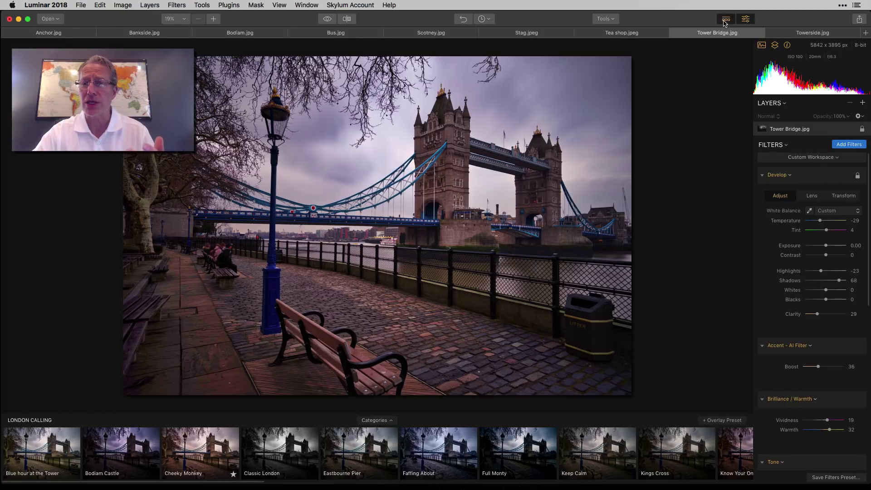
click(744, 20)
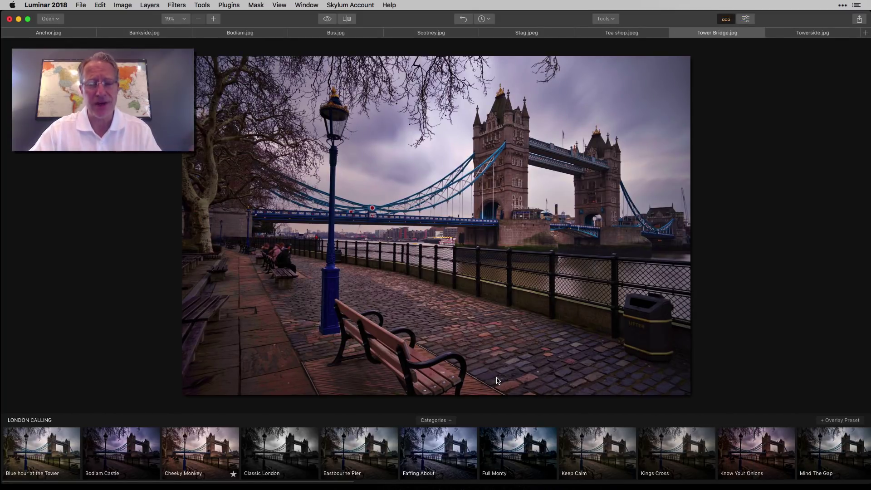
Try the Faffing About and Keep Calm presets on Tower Bridge.jpg, each at an amount of 100
click(447, 447)
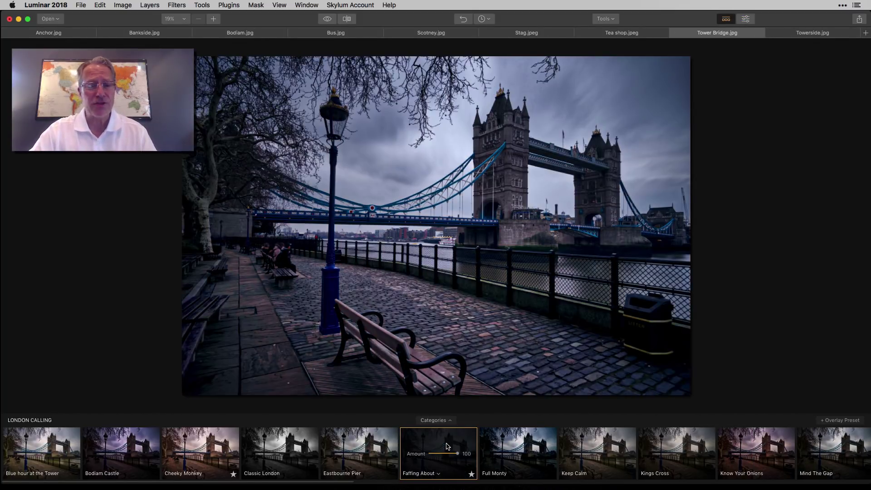
scroll(447, 448, right, 5)
click(405, 454)
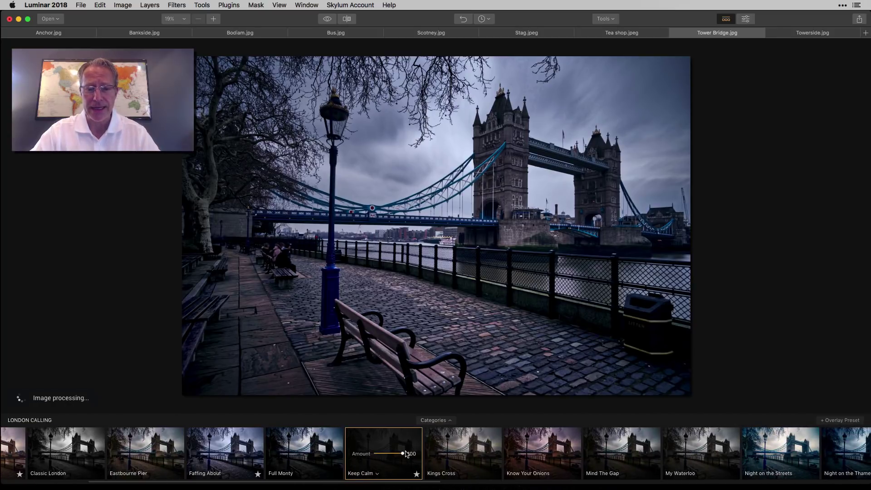
Apply the Know Your Onions preset to Tower Bridge.jpg and reduce its amount to 66
scroll(410, 455, right, 3)
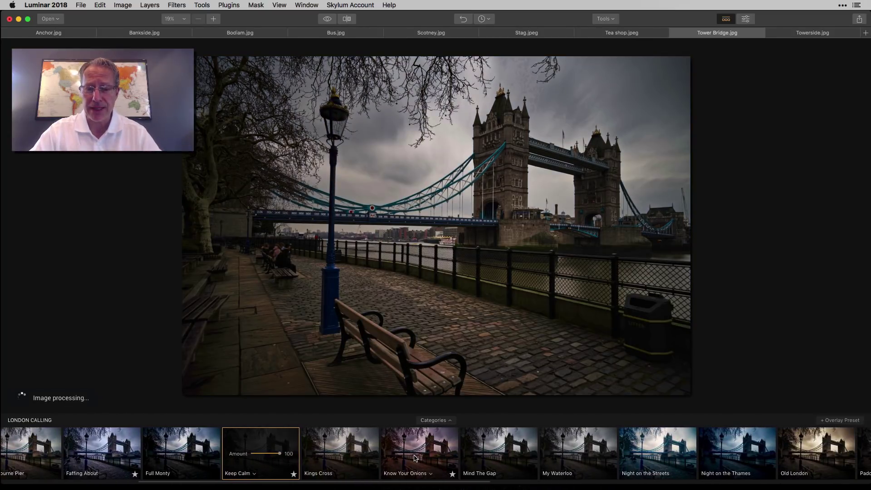
click(415, 457)
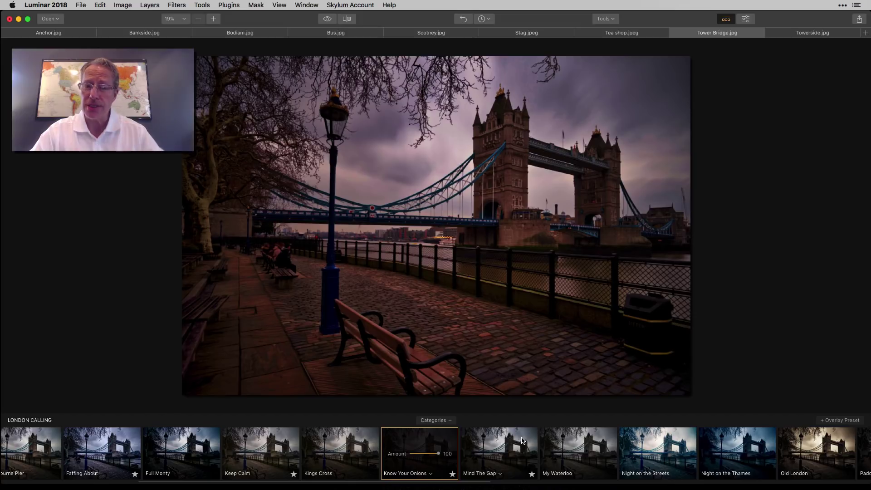
drag(438, 453, 429, 456)
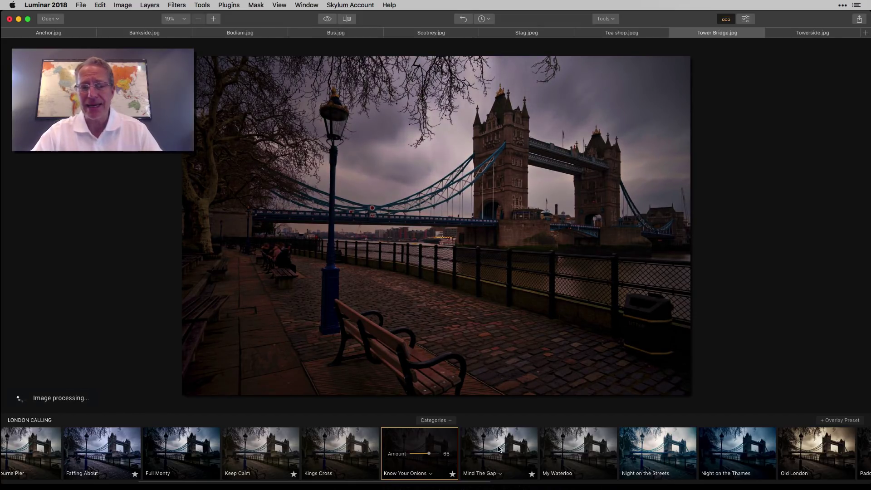
Review the Know Your Onions preset's filter settings on Tower Bridge.jpg and add an Adjustable Gradient filter
click(749, 20)
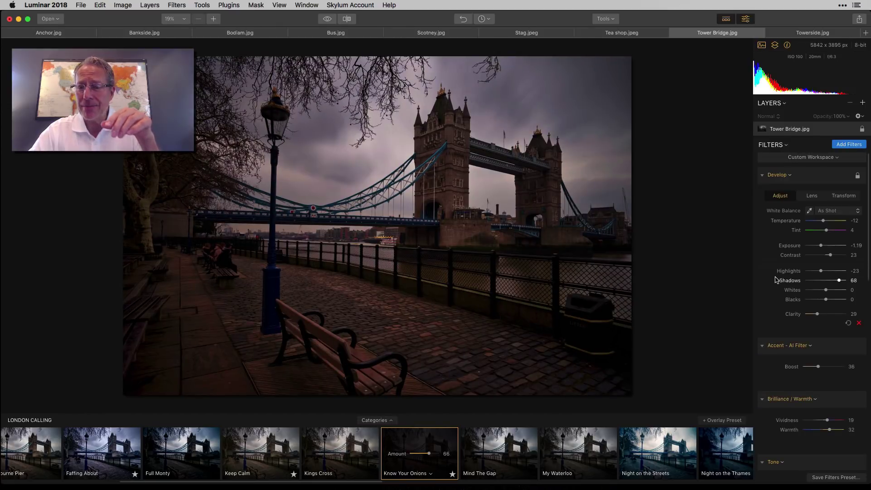
scroll(780, 284, down, 5)
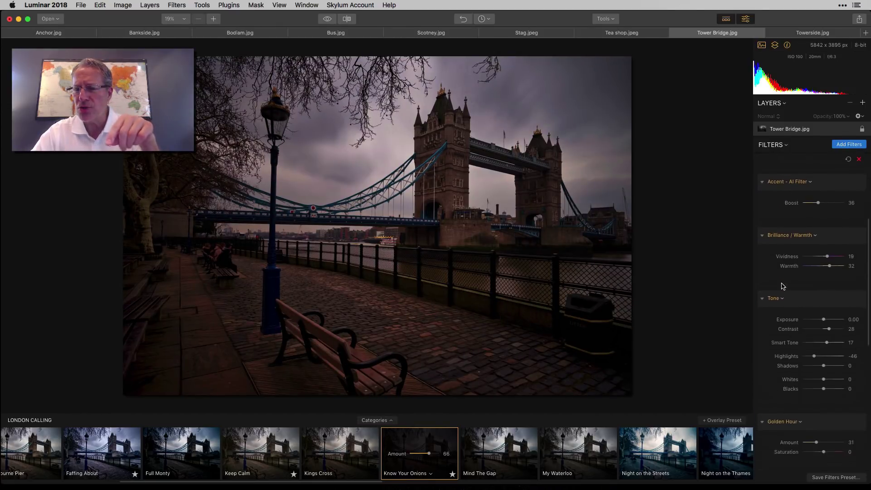
scroll(780, 286, down, 8)
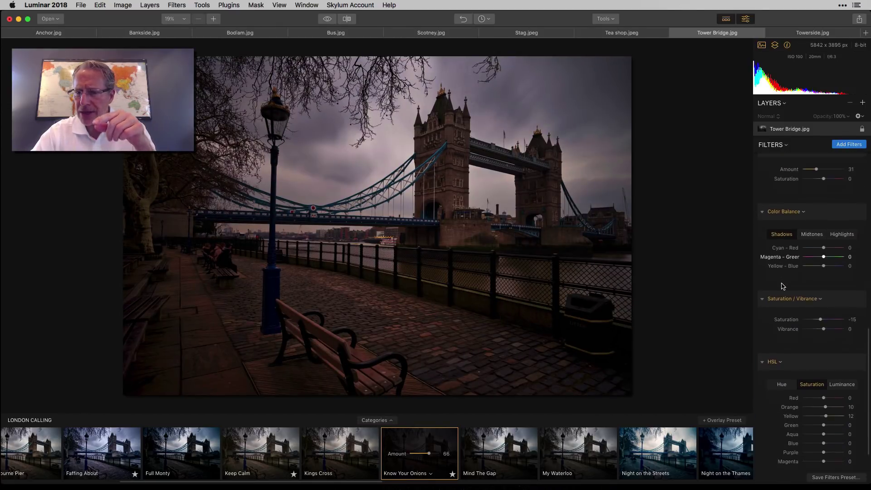
scroll(781, 286, up, 10)
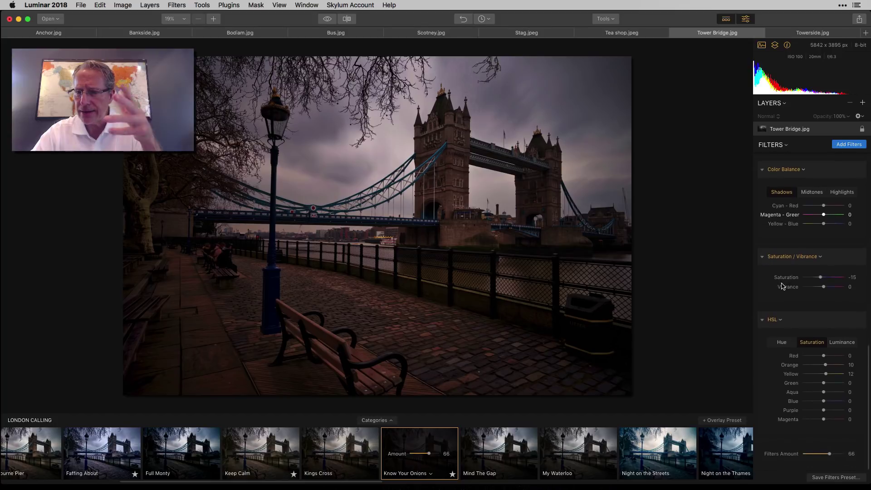
click(848, 144)
scroll(713, 286, down, 10)
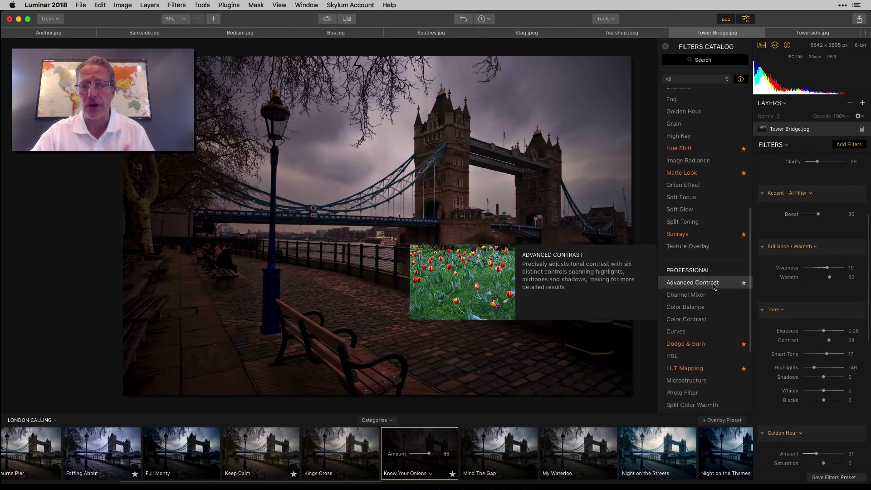
scroll(714, 291, down, 2)
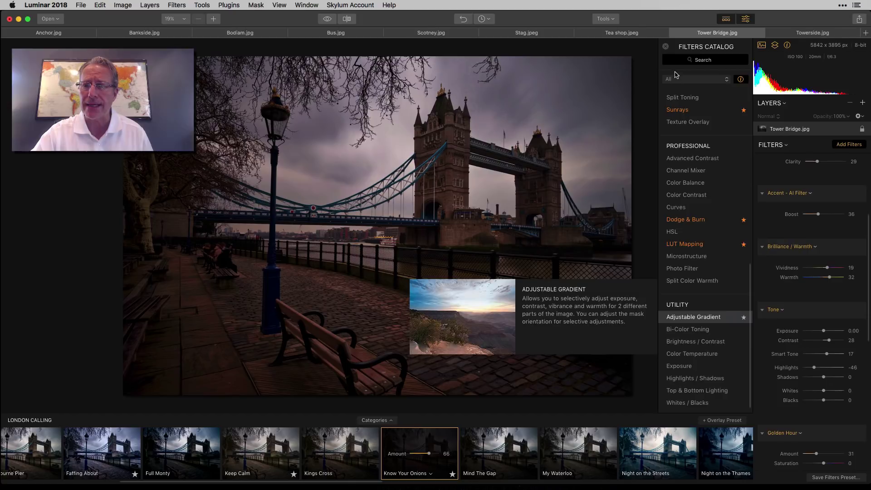
click(713, 316)
click(666, 49)
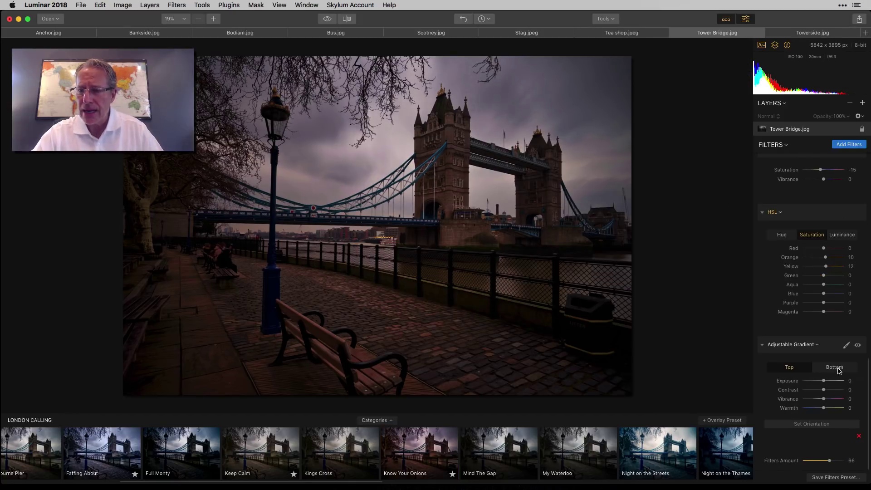
Set the Adjustable Gradient's bottom exposure to 87 and warmth to -44, and adjust its top exposure and warmth
click(837, 369)
drag(821, 383, 815, 409)
click(800, 368)
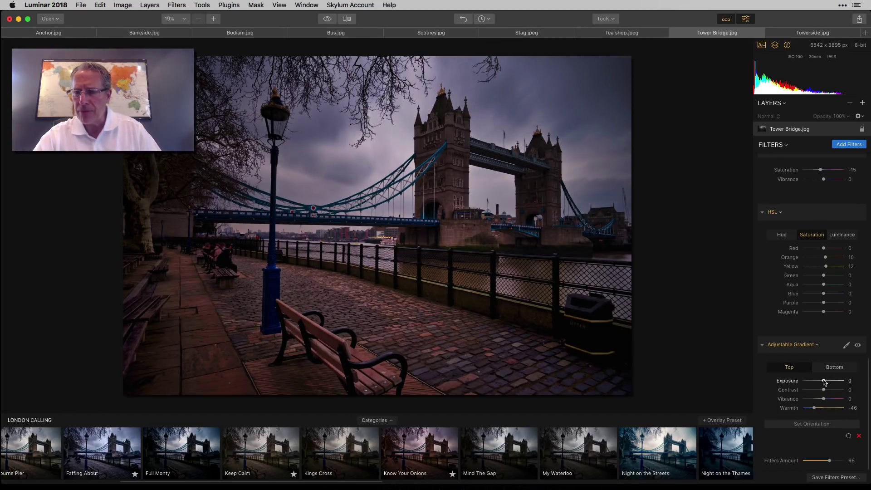
drag(824, 381, 841, 382)
click(829, 368)
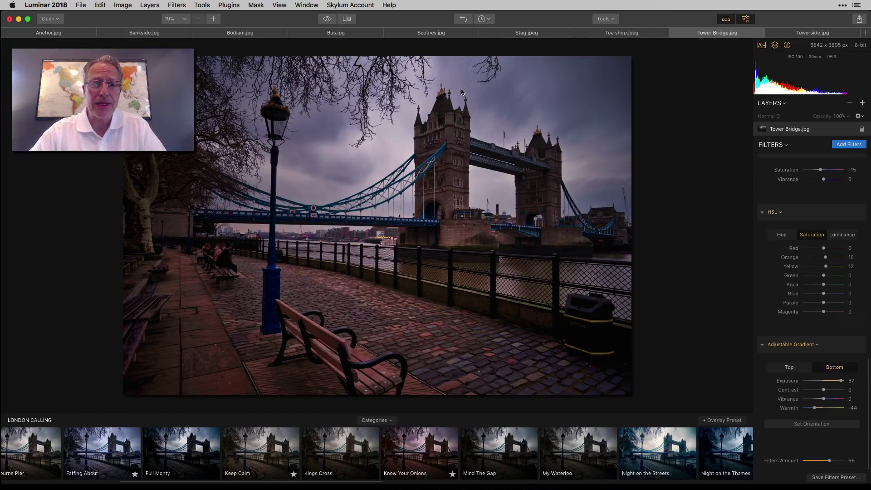
Compare the edited Tower Bridge.jpg with the original, first as a full preview and then in a split before/after view
click(326, 19)
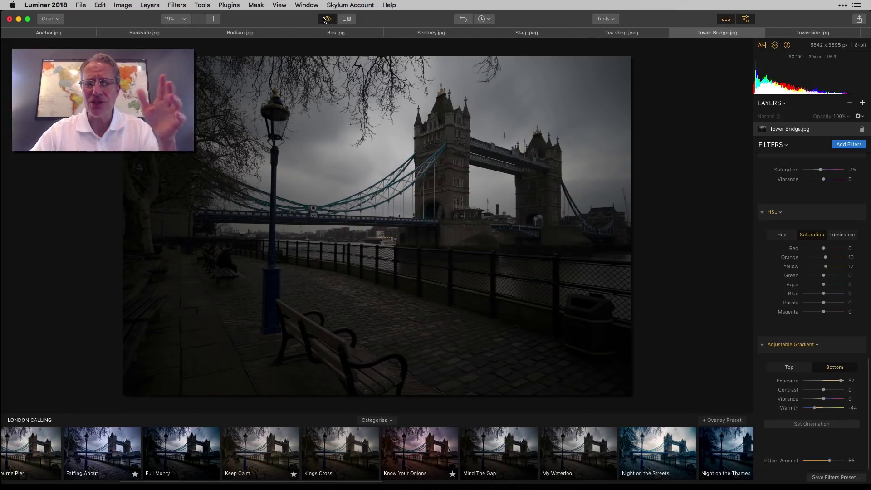
click(325, 19)
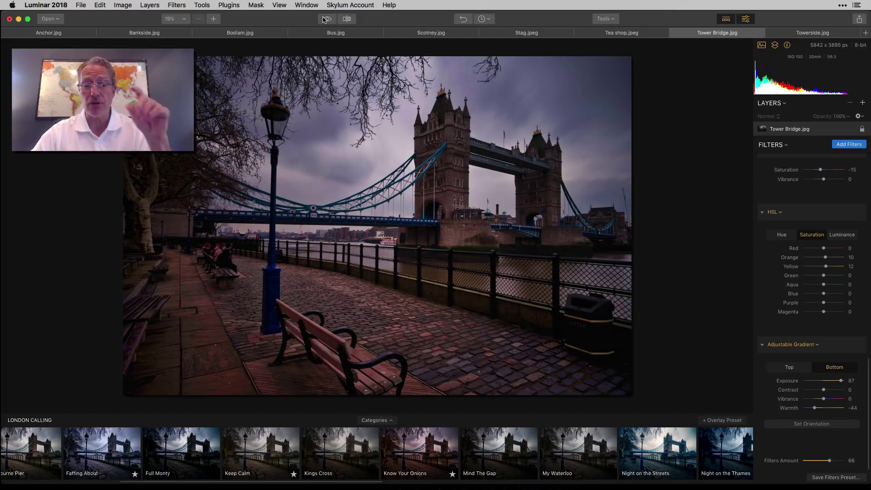
click(346, 20)
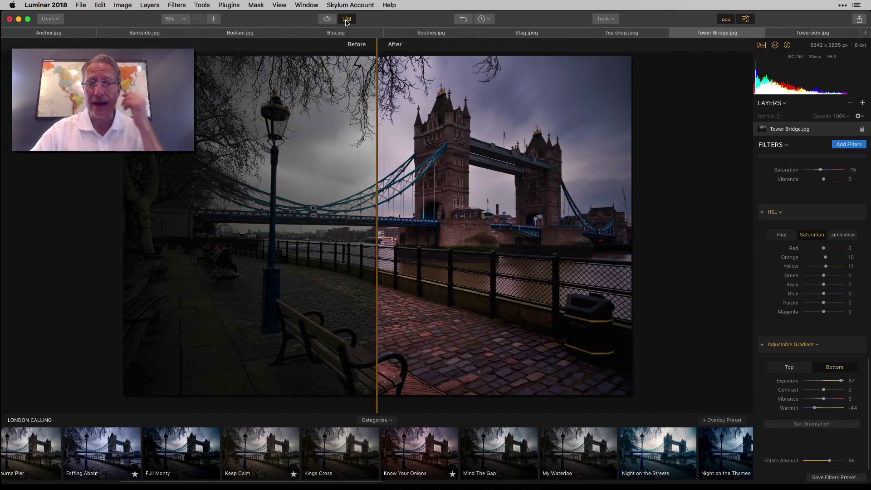
click(347, 20)
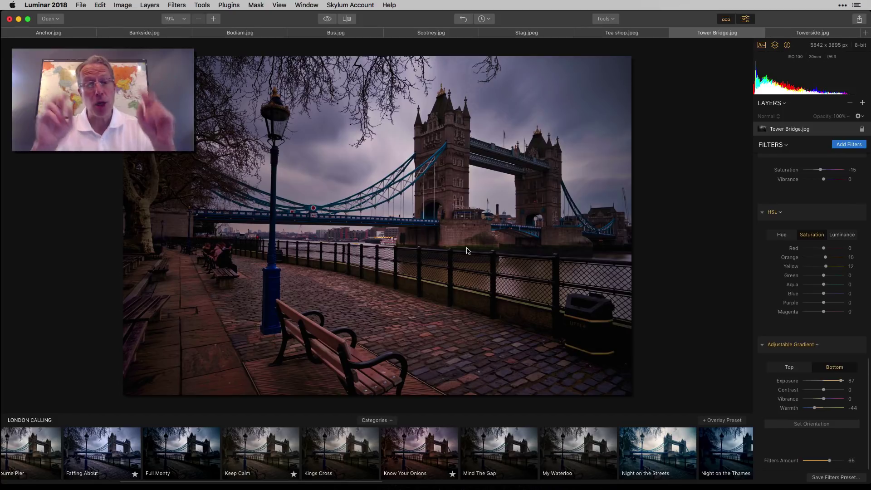
Try the Night on the Streets and Scotney Castle presets on Tower Bridge.jpg, each at an amount of 100
scroll(495, 470, right, 5)
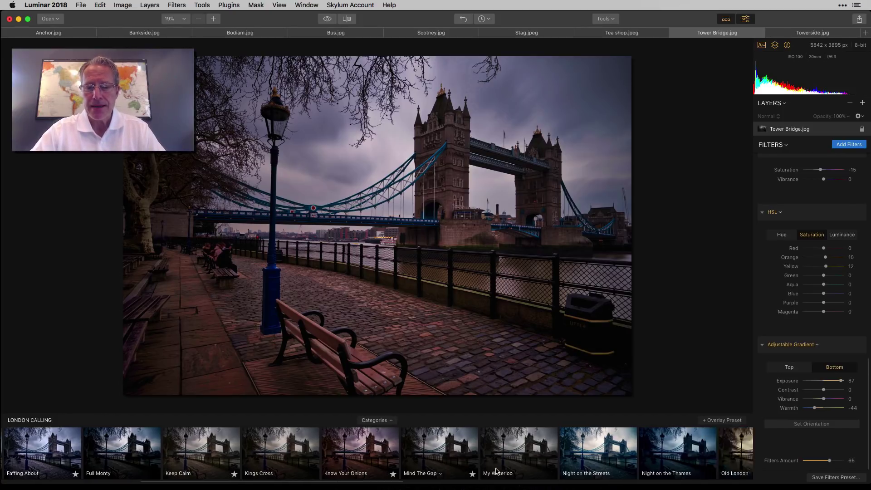
scroll(496, 470, right, 2)
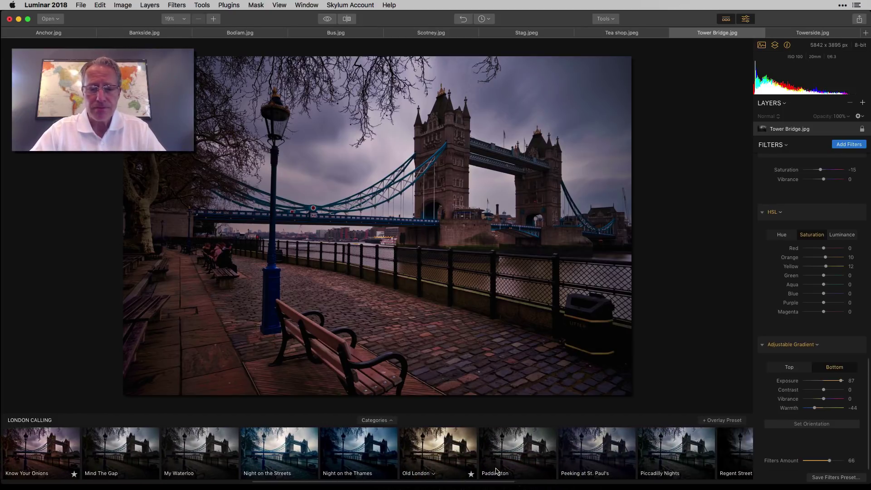
click(281, 457)
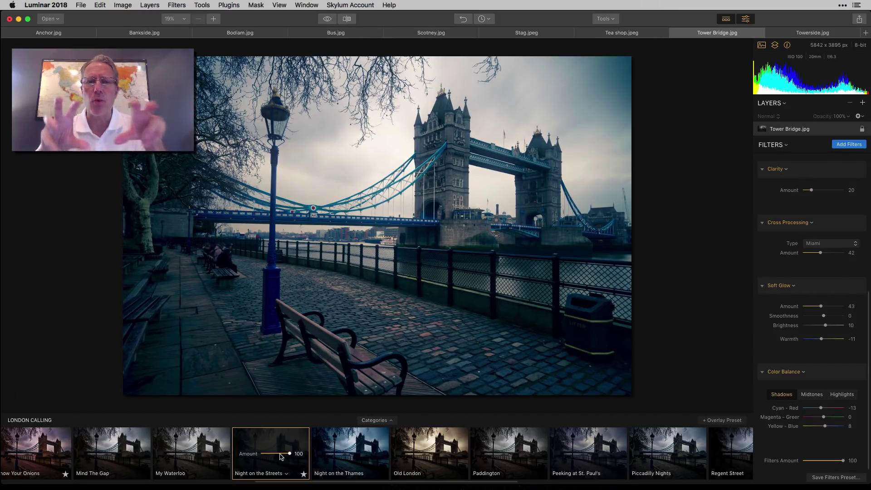
scroll(424, 453, right, 5)
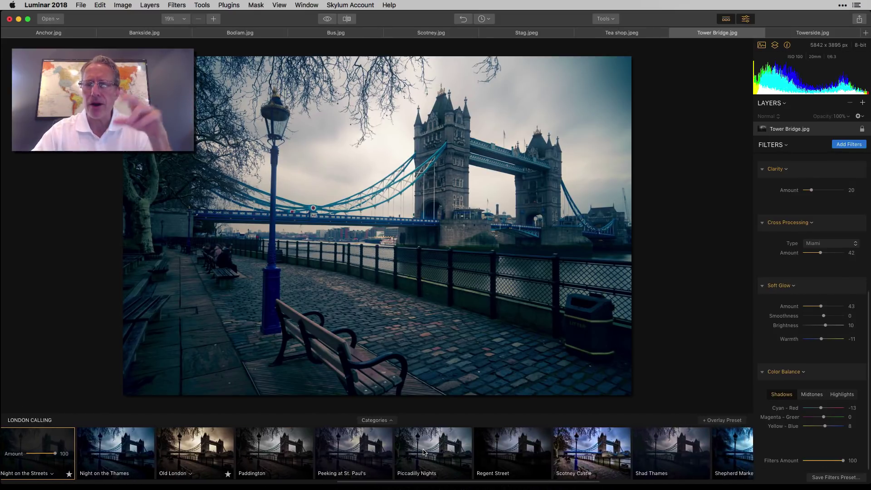
scroll(424, 453, right, 4)
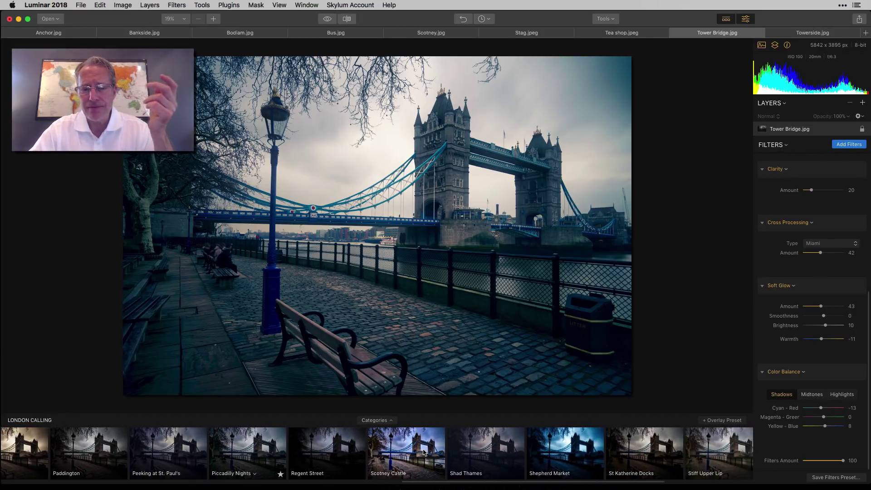
click(423, 452)
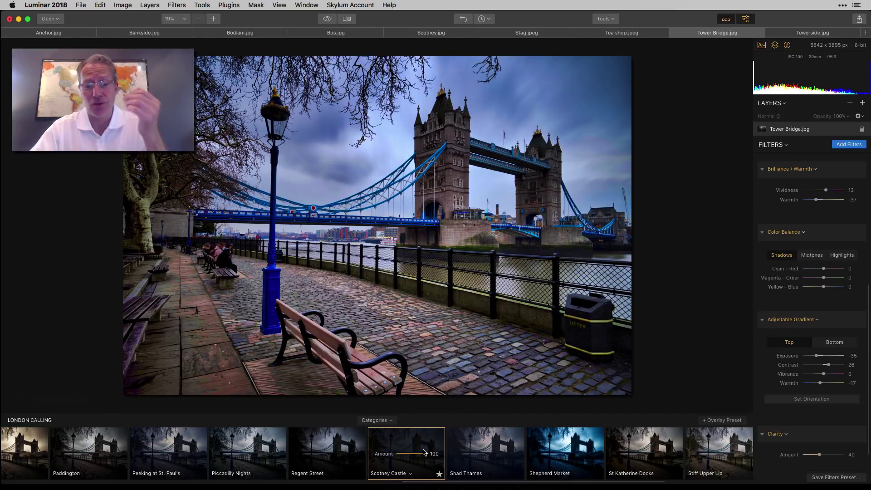
Apply the Shad Thames preset to Tower Bridge.jpg and reduce its amount to 33
scroll(317, 449, right, 5)
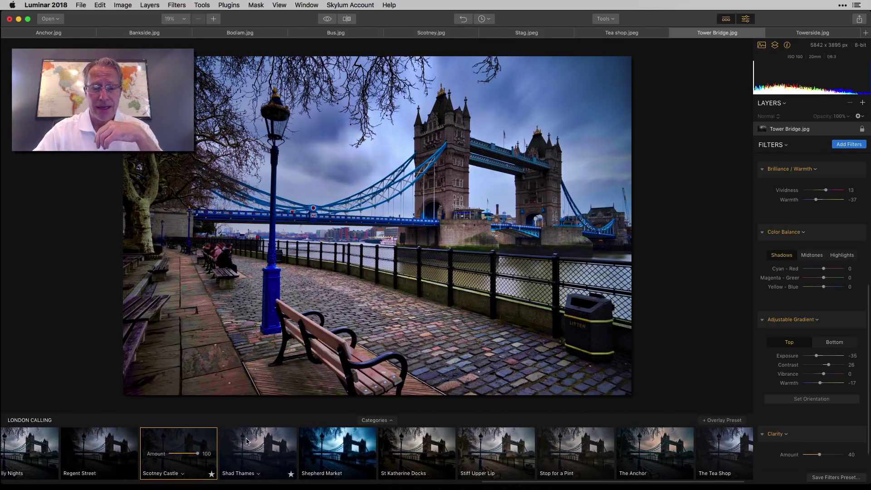
click(246, 440)
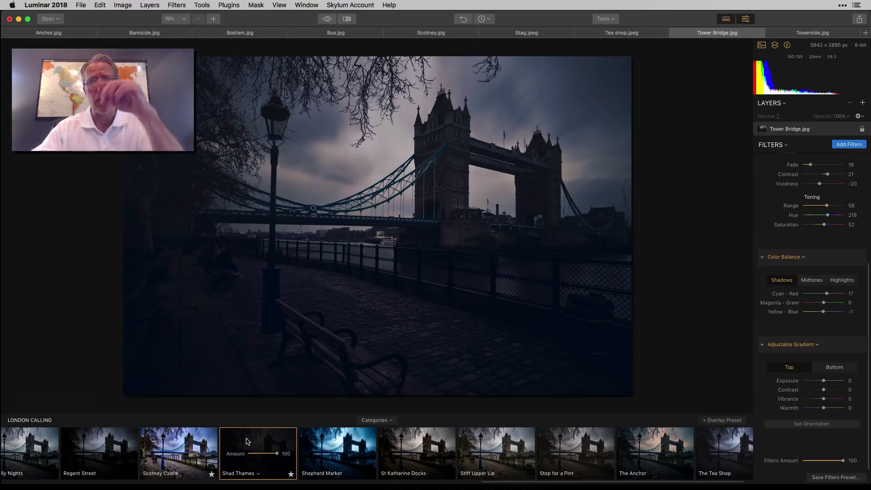
drag(276, 456, 257, 456)
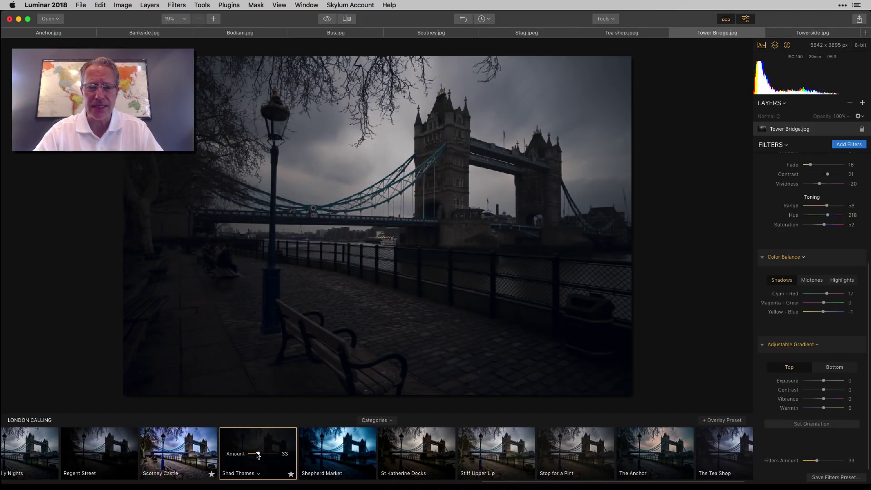
Raise the Tone filter's exposure to 2.47 on Tower Bridge.jpg
scroll(814, 331, down, 1)
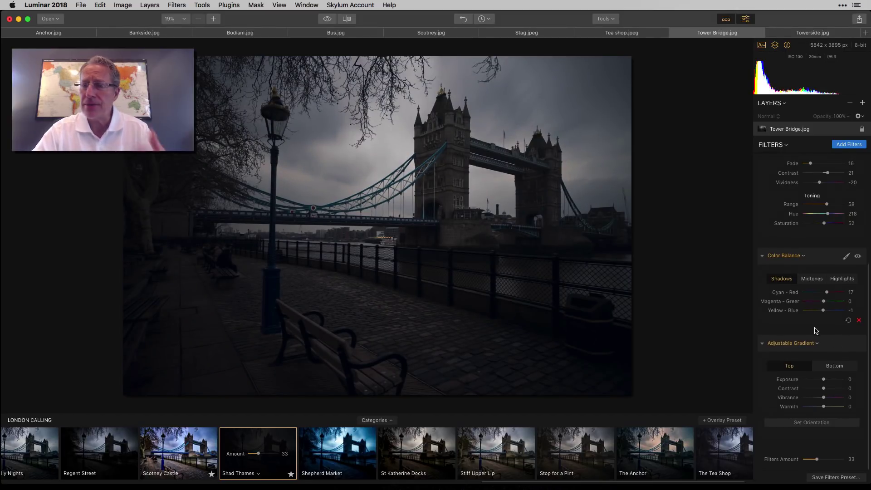
scroll(814, 331, up, 10)
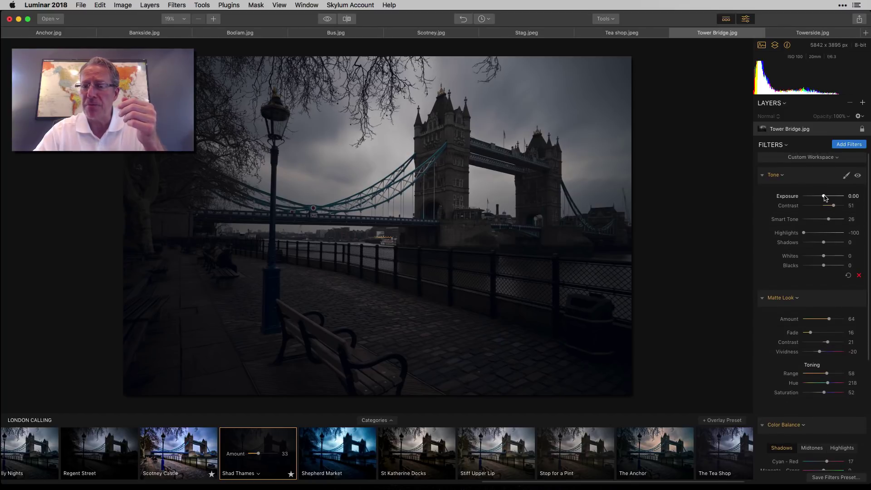
drag(824, 198, 835, 197)
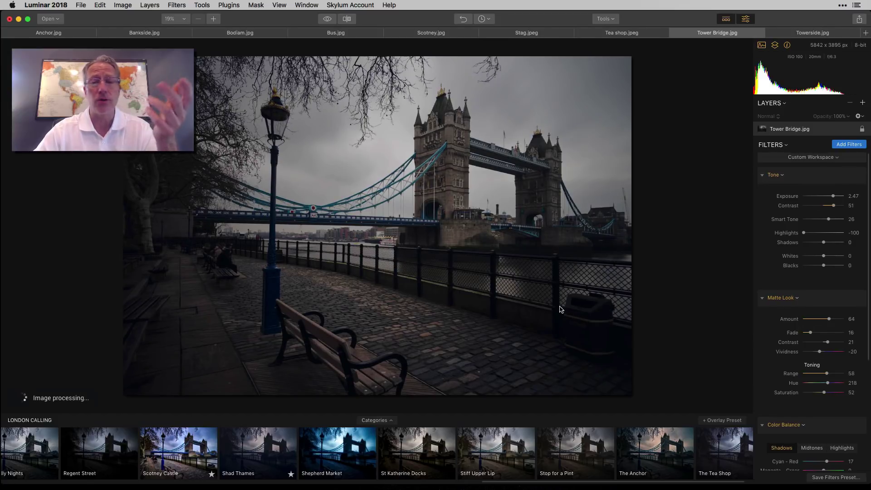
Switch to the Towerside.jpg photo and try the Cheeky Monkey, Kings Cross and Old London presets at an amount of 100
click(827, 34)
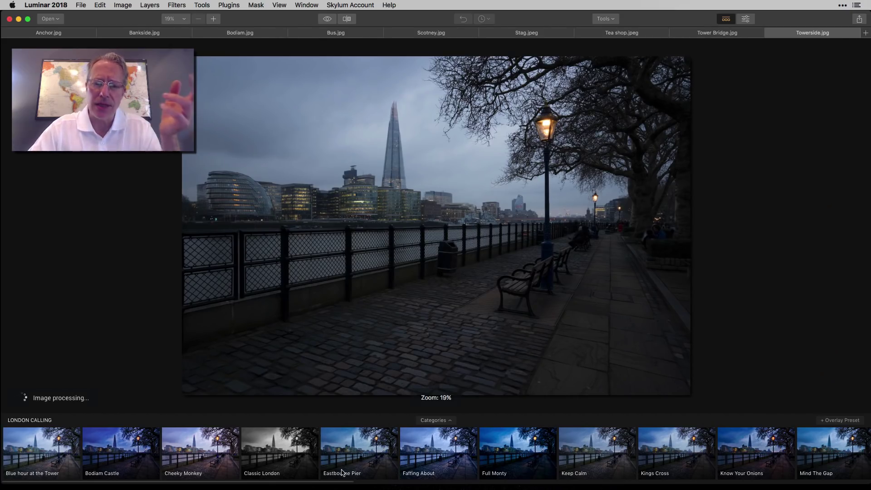
click(211, 452)
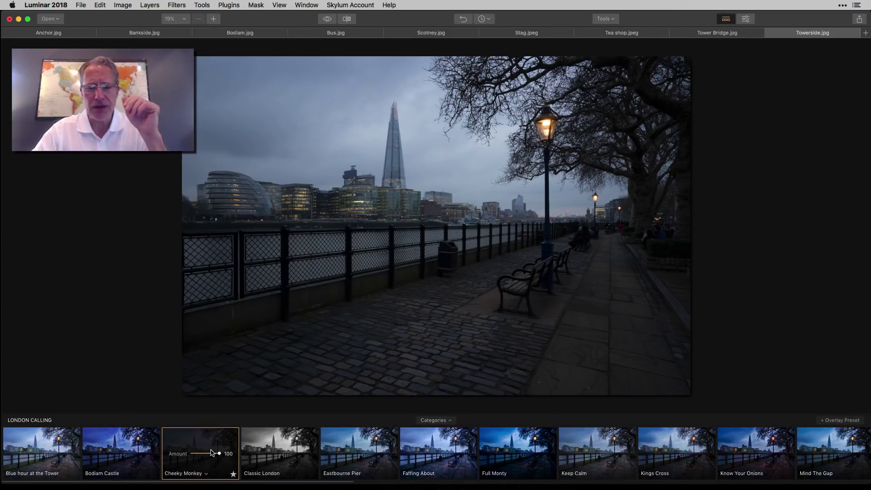
click(499, 453)
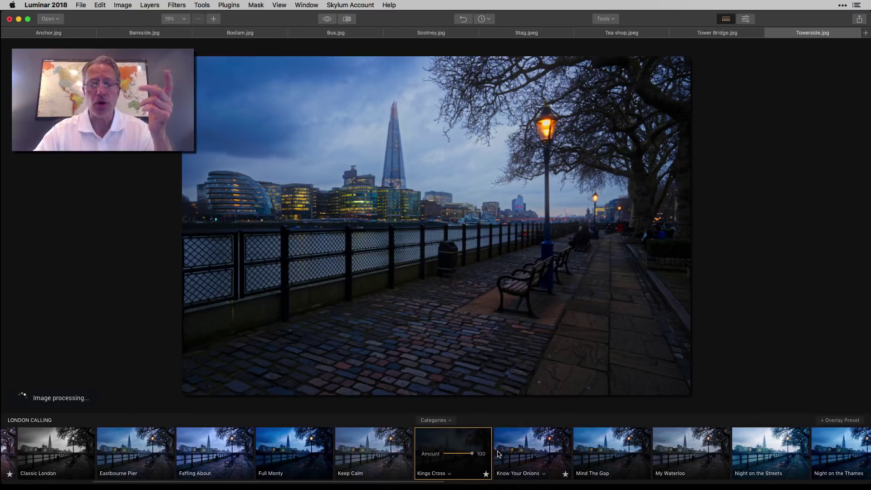
scroll(499, 454, right, 8)
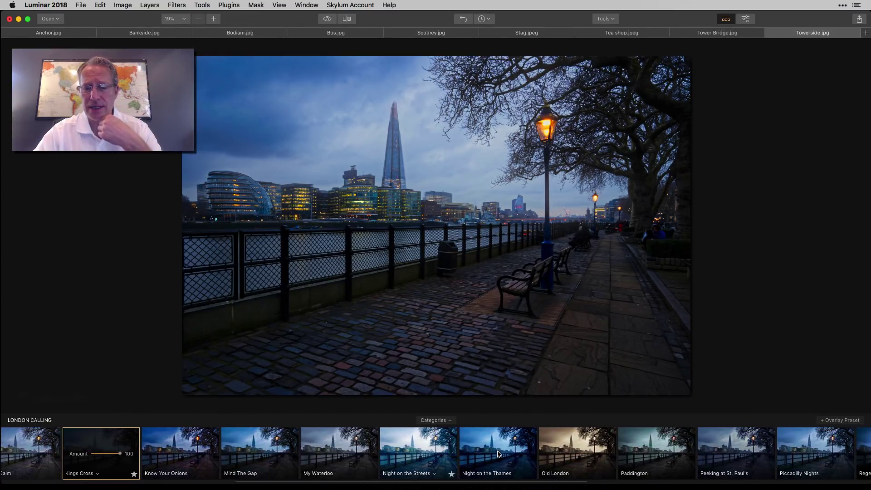
click(558, 470)
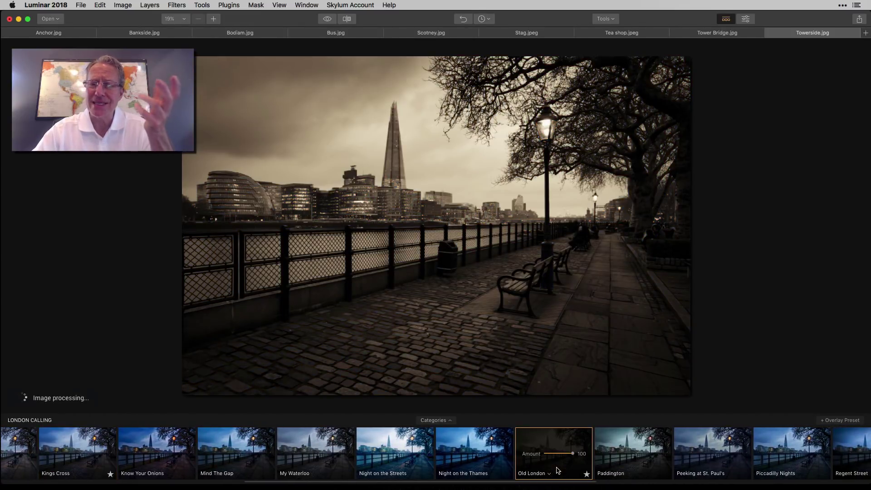
Apply the Scotney Castle preset to Towerside.jpg at an amount of 62 and look through its filter settings
scroll(558, 454, right, 10)
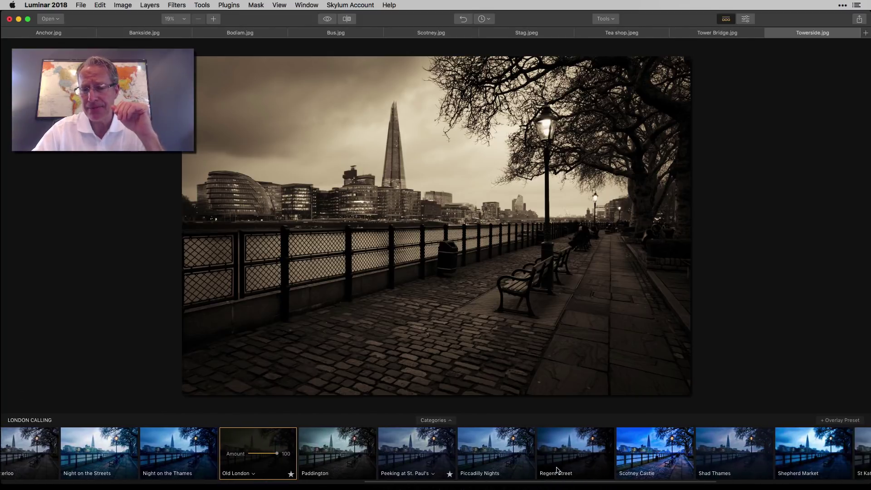
click(469, 447)
drag(499, 453, 490, 456)
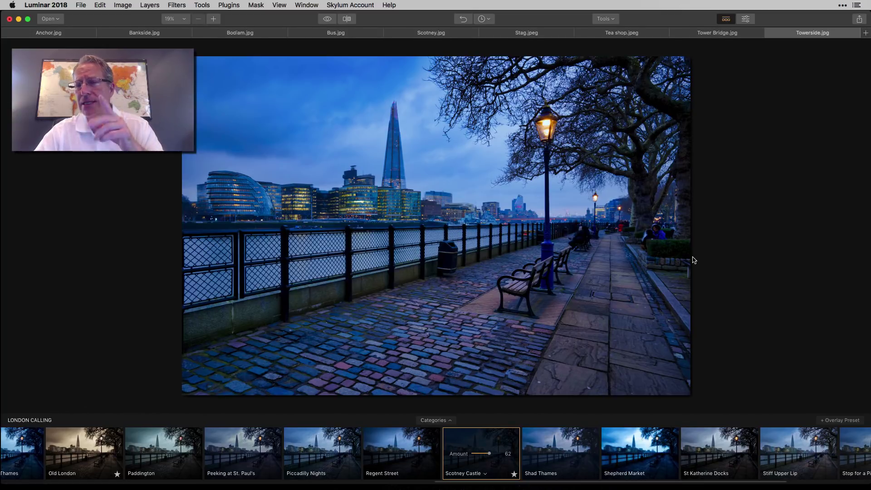
click(746, 22)
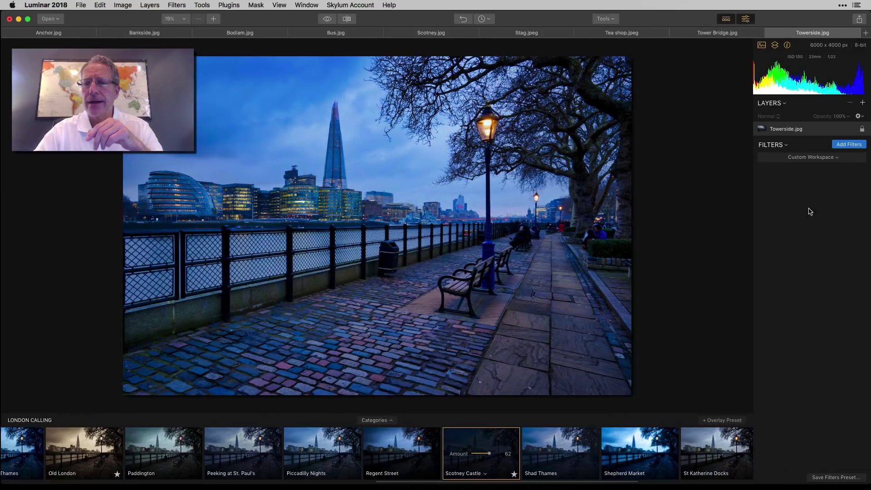
scroll(837, 276, down, 2)
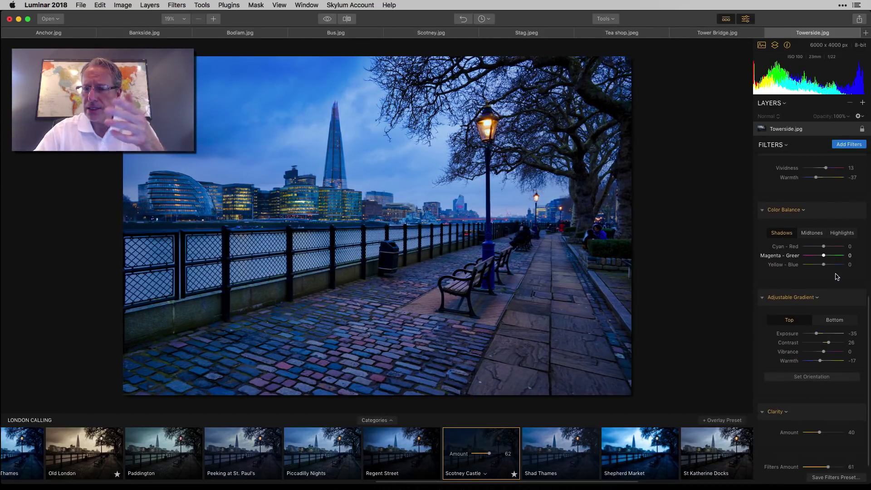
scroll(813, 252, up, 10)
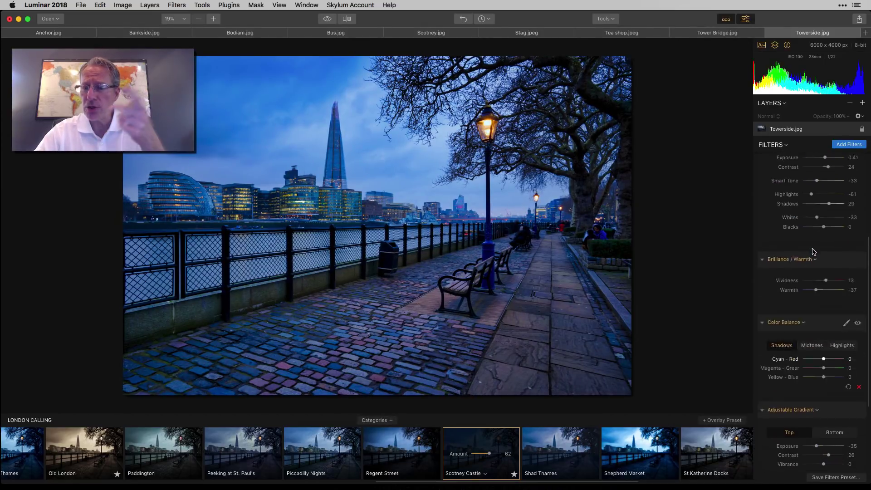
click(746, 20)
Apply the Stiff Upper Lip preset to Towerside.jpg at an amount of 100 and compare it with the original
scroll(609, 459, right, 5)
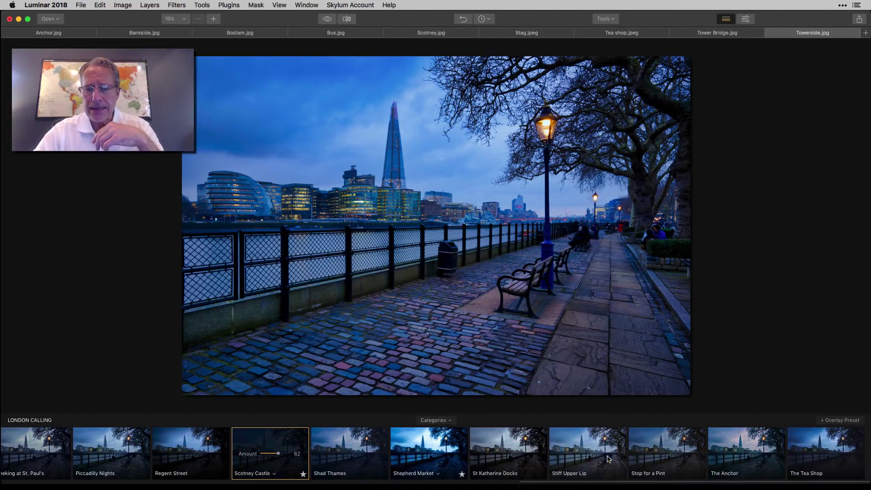
click(583, 462)
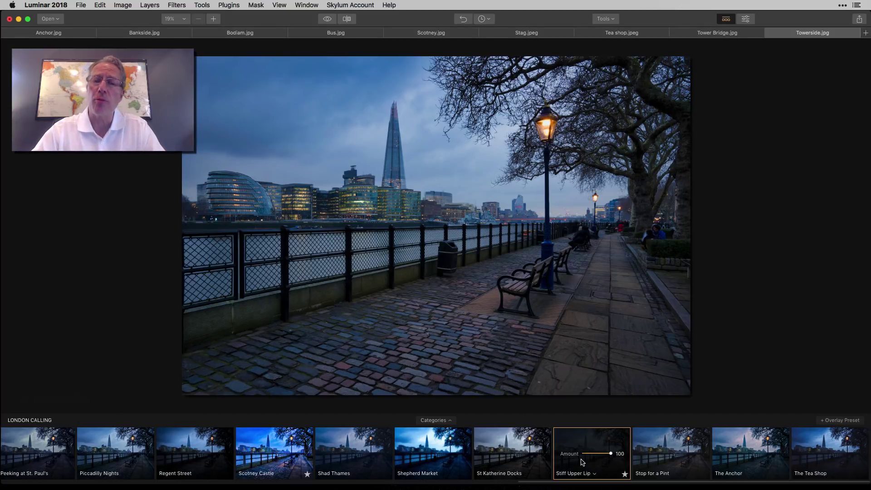
click(329, 20)
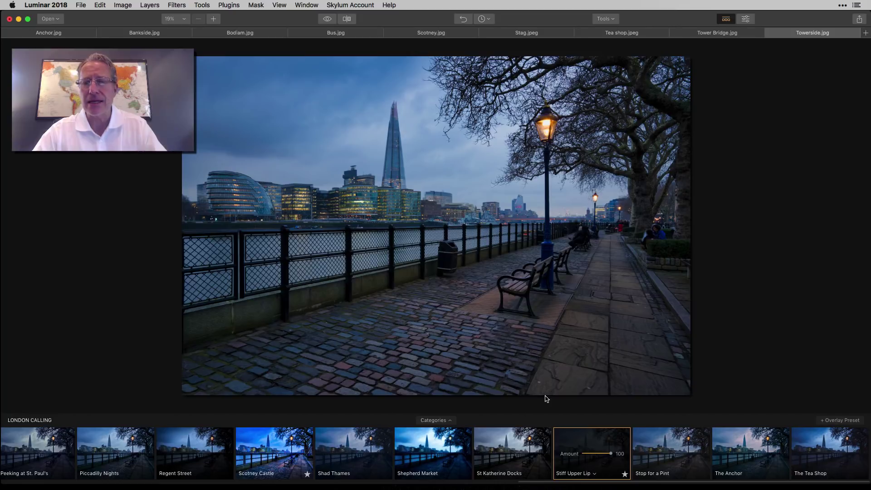